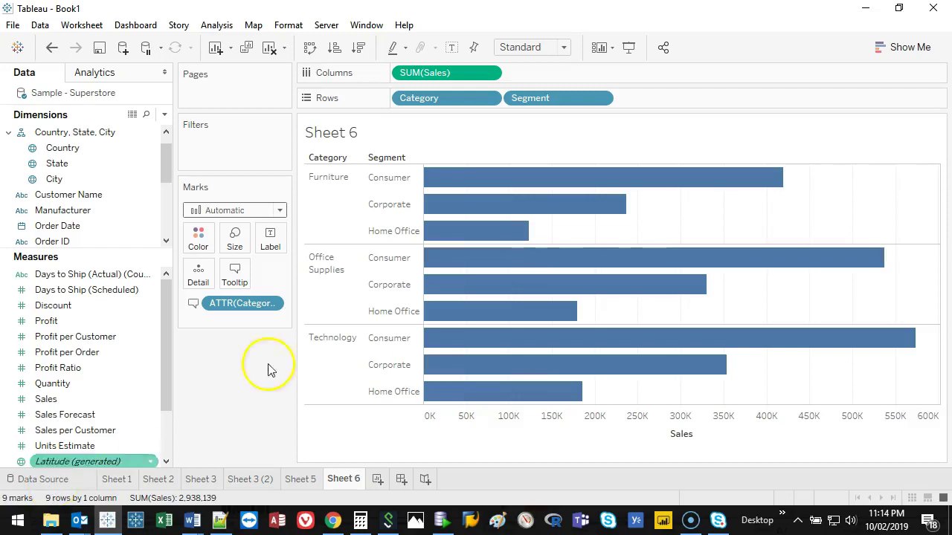
Create the blank Sheet 7 worksheet and bring up the Show Me chart gallery
click(377, 479)
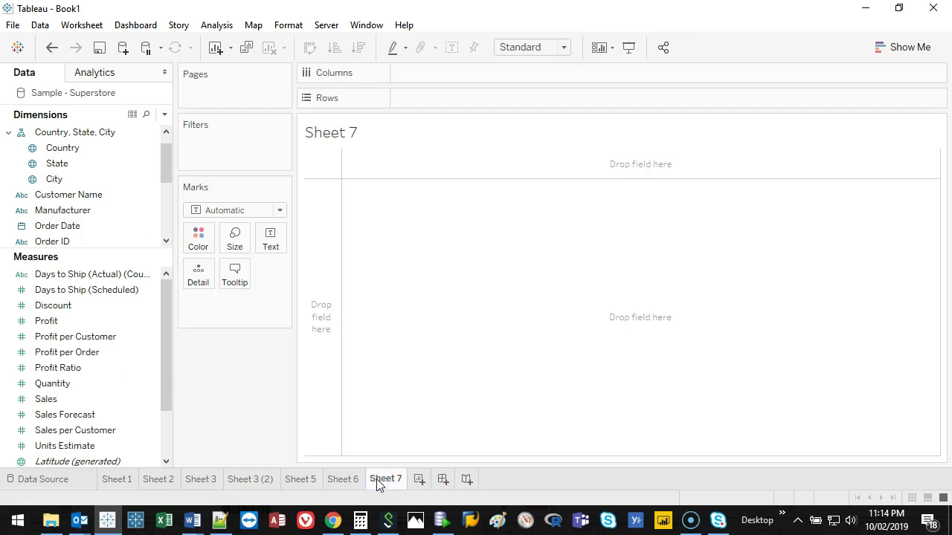
click(906, 49)
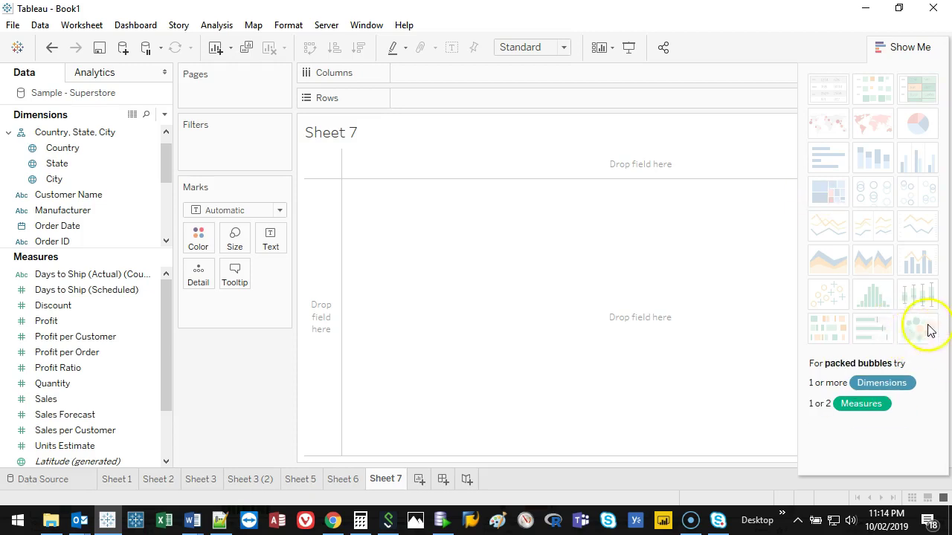
Put Category and Sub-Category on Rows, briefly trying Segment on Columns before removing it
click(906, 52)
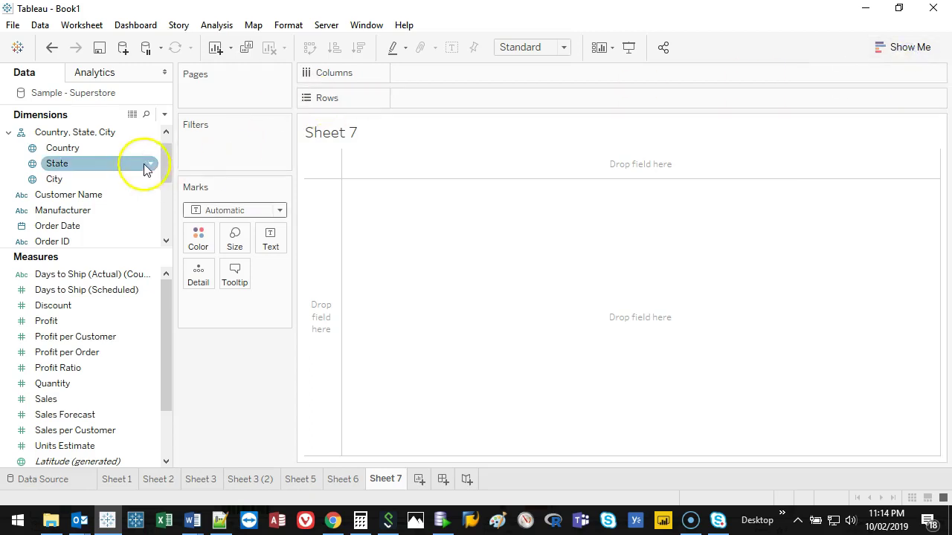
drag(166, 151, 172, 112)
drag(87, 137, 438, 97)
drag(167, 149, 532, 103)
drag(67, 149, 461, 76)
mouse_move(553, 254)
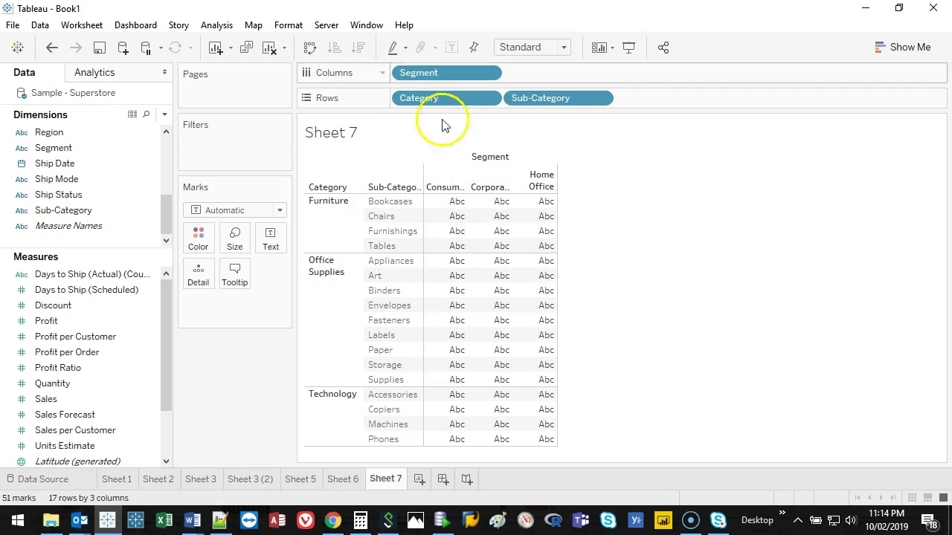
drag(440, 72, 245, 358)
Place Region and Segment on Columns and make the column header row taller
drag(170, 227, 485, 74)
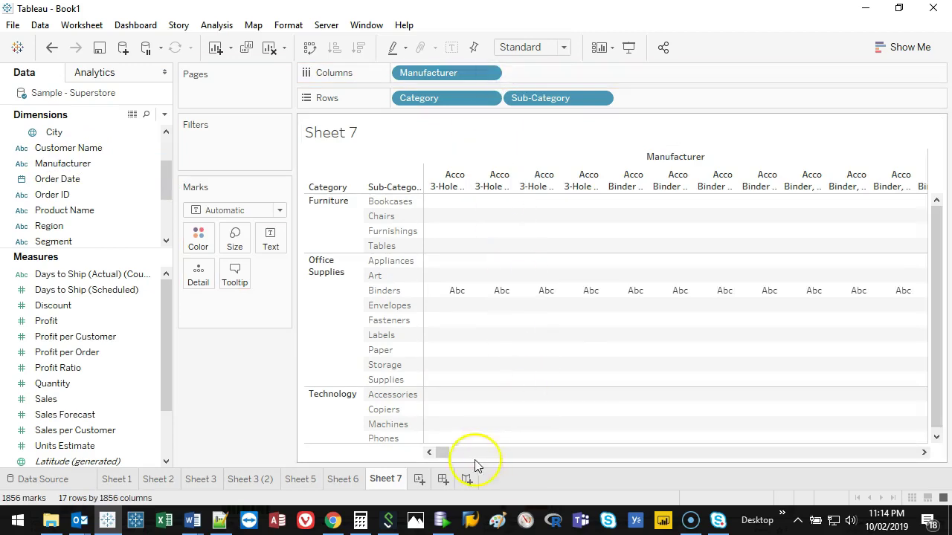
drag(476, 464, 221, 374)
mouse_move(161, 180)
mouse_down()
mouse_move(168, 136)
mouse_move(158, 214)
mouse_move(160, 195)
mouse_up()
drag(74, 164, 411, 76)
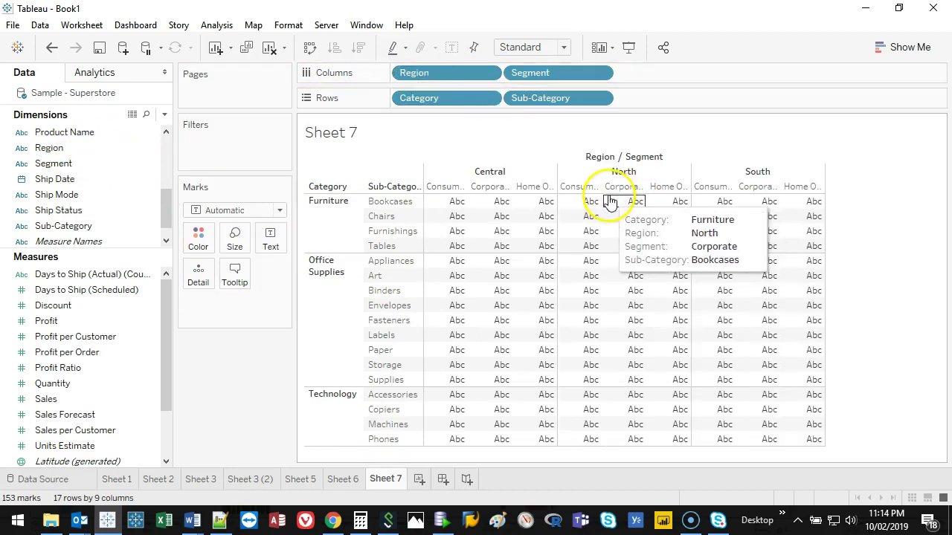
drag(610, 195, 612, 214)
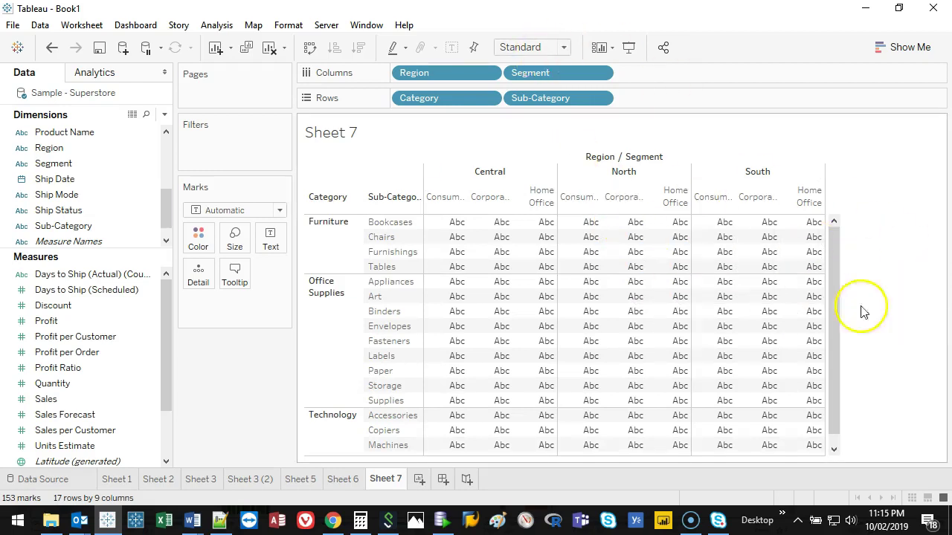
Hide the Sheet 7 title
scroll(837, 299, down, 1)
scroll(827, 273, up, 1)
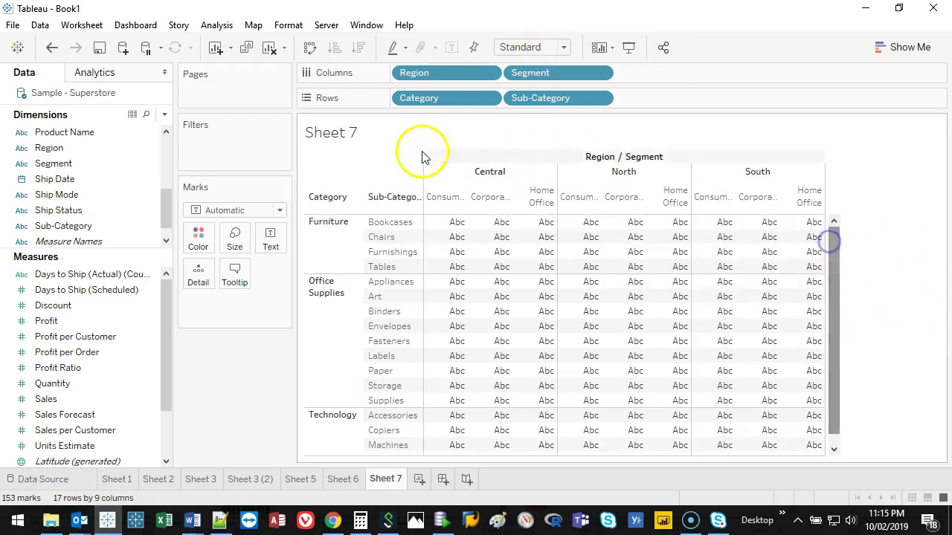
right_click(351, 131)
click(386, 177)
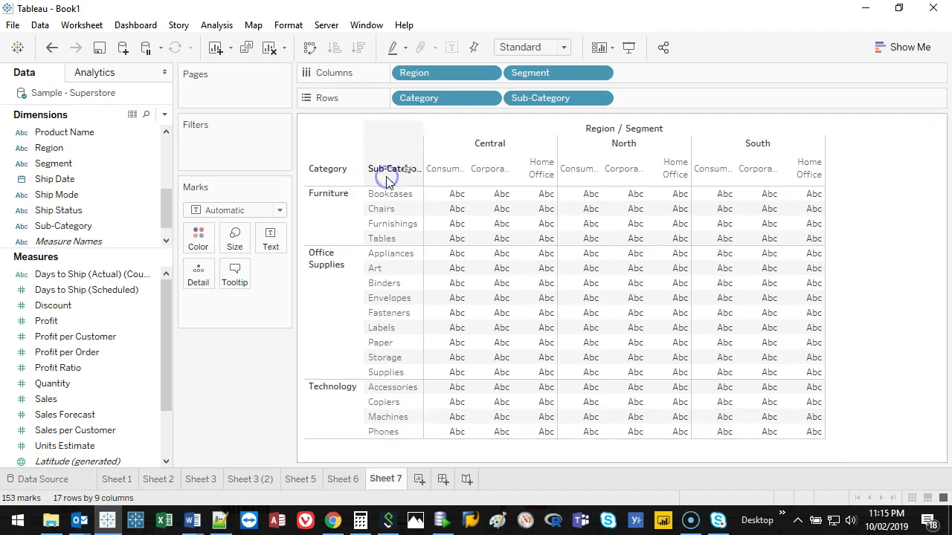
Fit the table to Entire View and show Profit sums as text in every cell
click(563, 47)
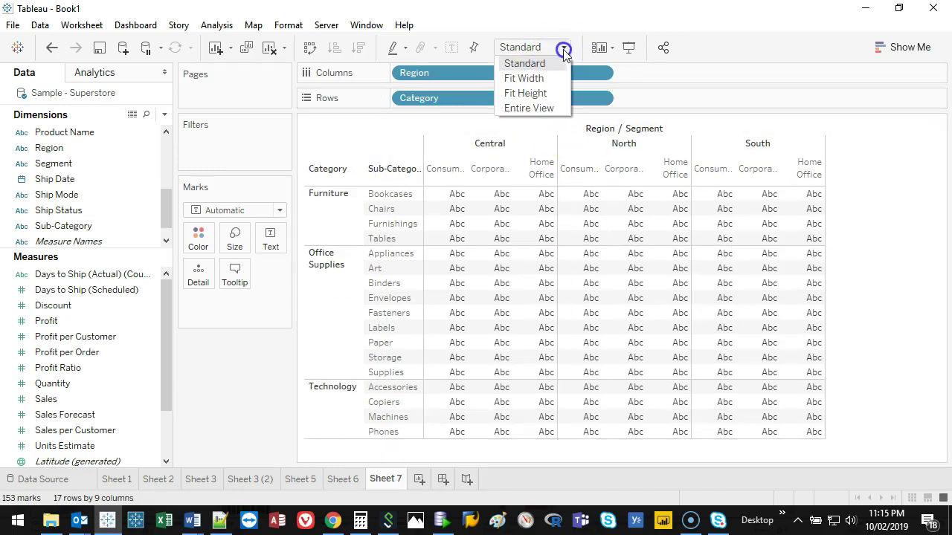
click(528, 108)
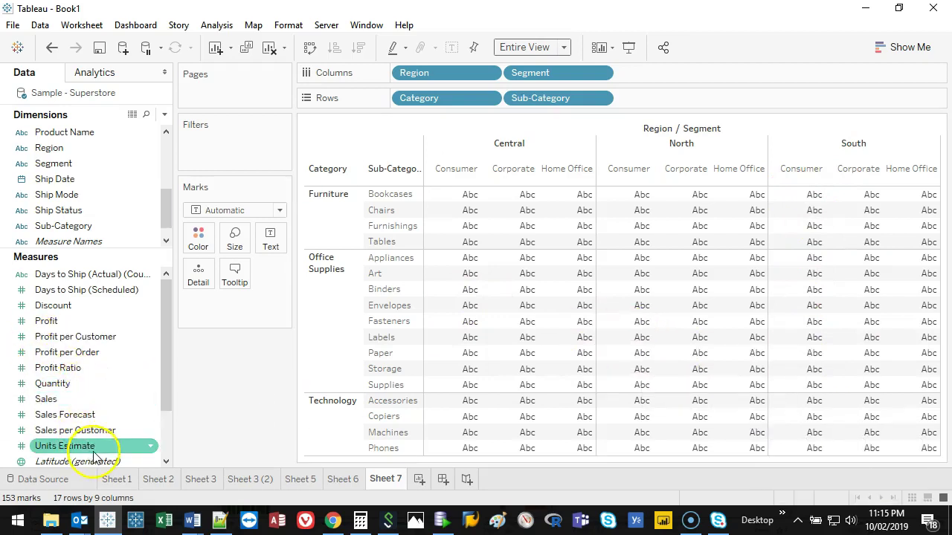
drag(94, 321, 646, 97)
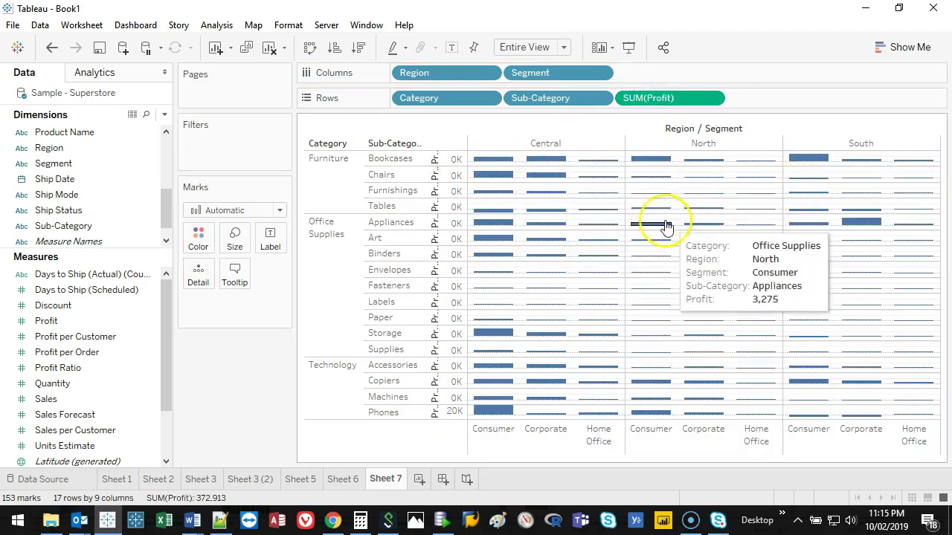
drag(667, 108, 272, 240)
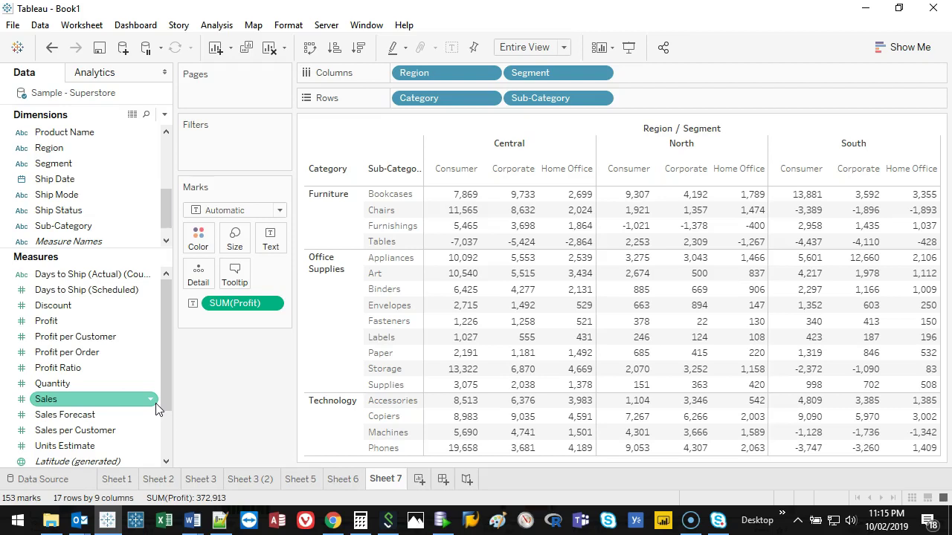
Colour the crosstab cells by Profit
click(56, 321)
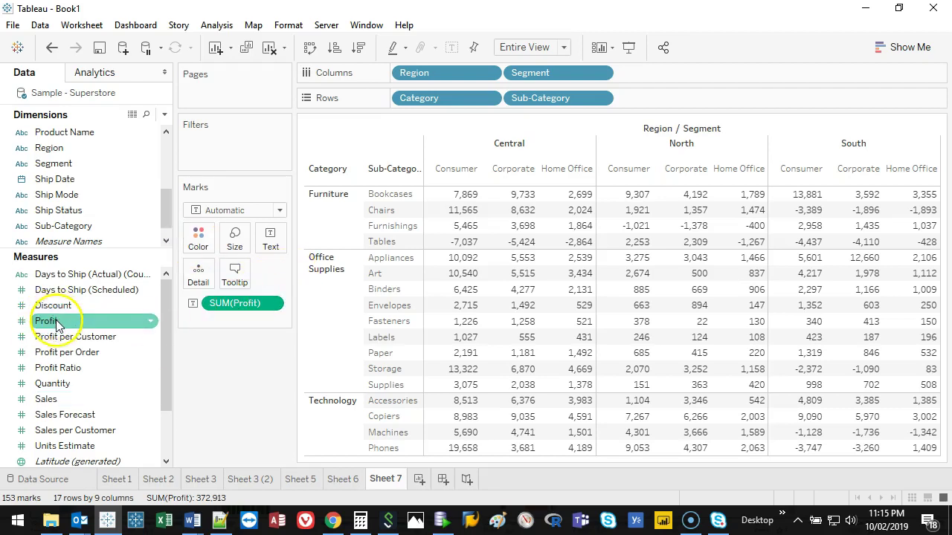
drag(57, 321, 199, 239)
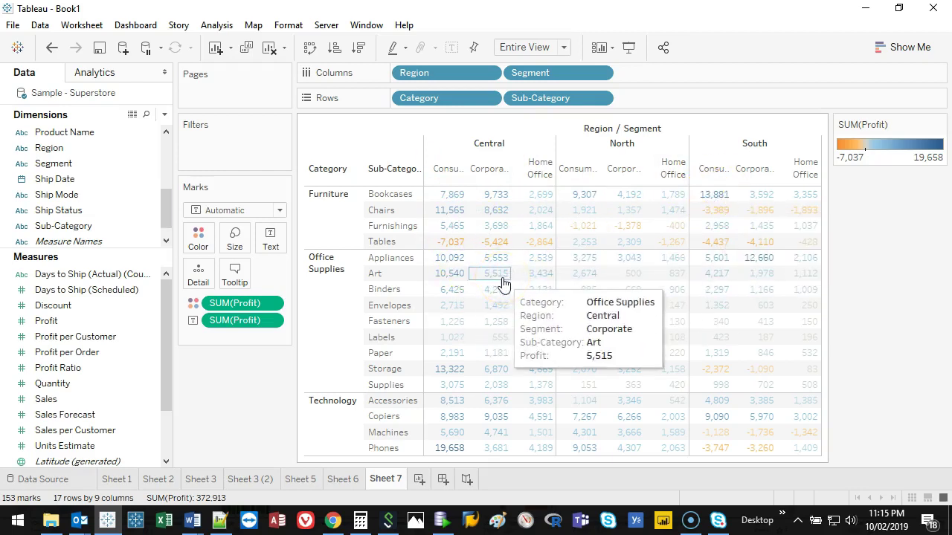
drag(443, 186, 443, 186)
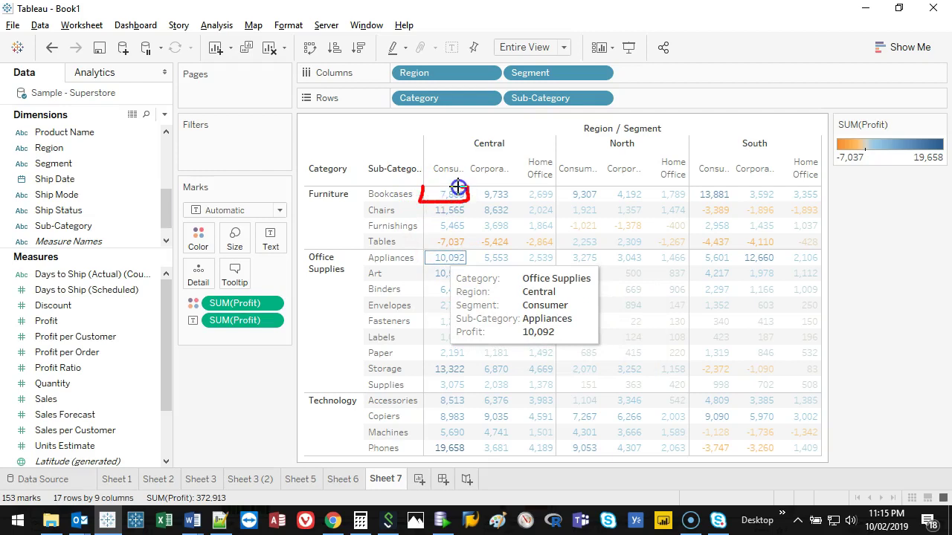
key(Escape)
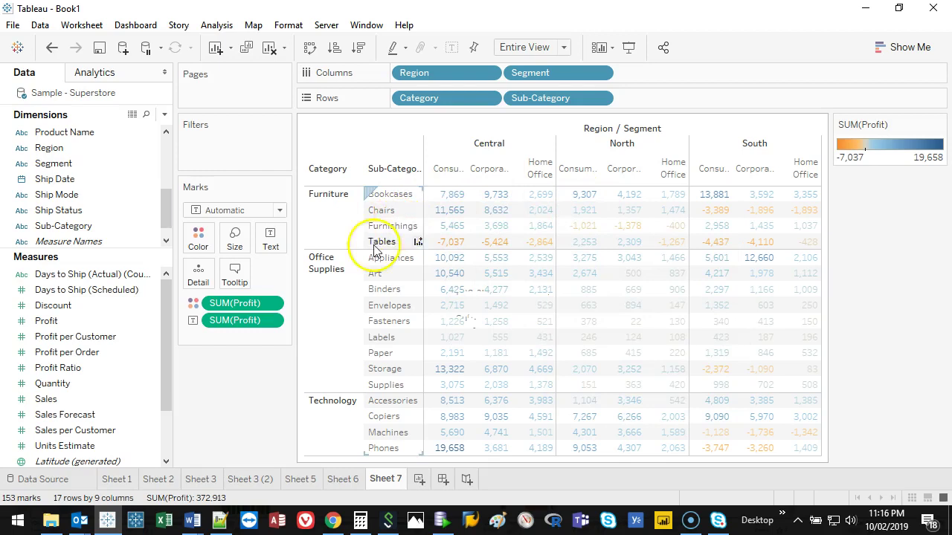
Switch the mark type to Square and open Profit's Edit Colors dialog
click(279, 213)
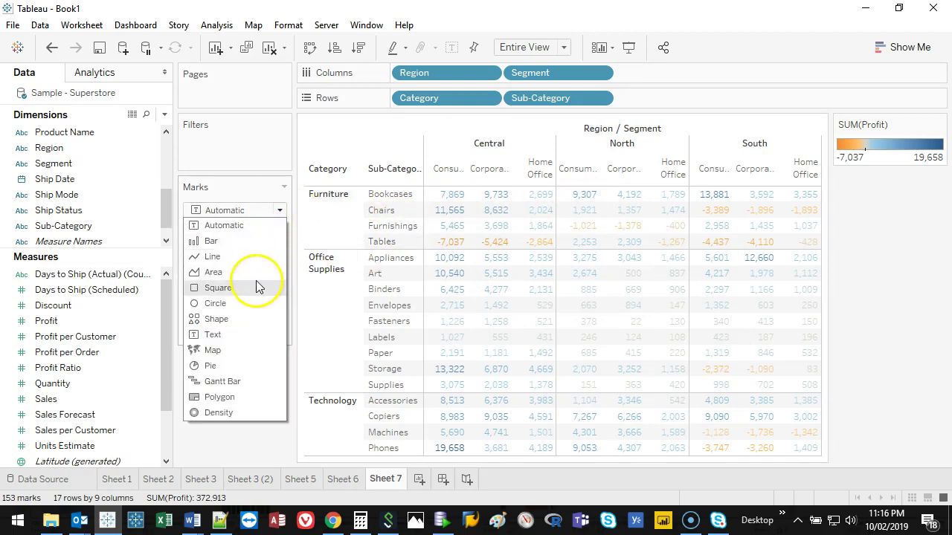
click(218, 288)
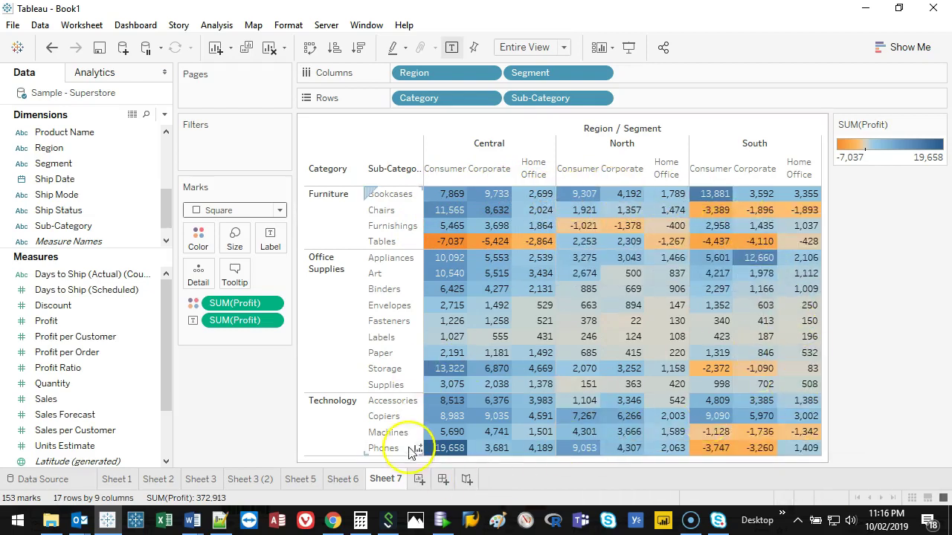
click(451, 447)
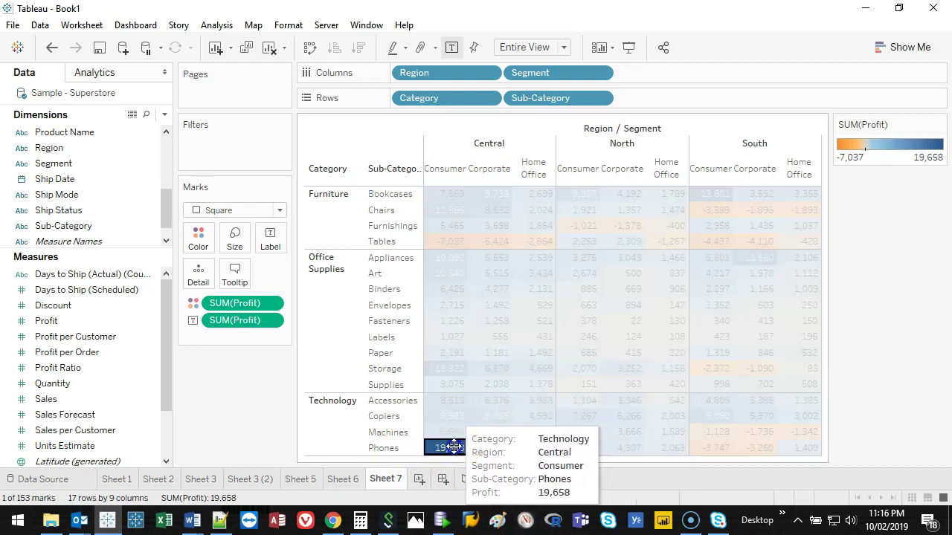
click(427, 446)
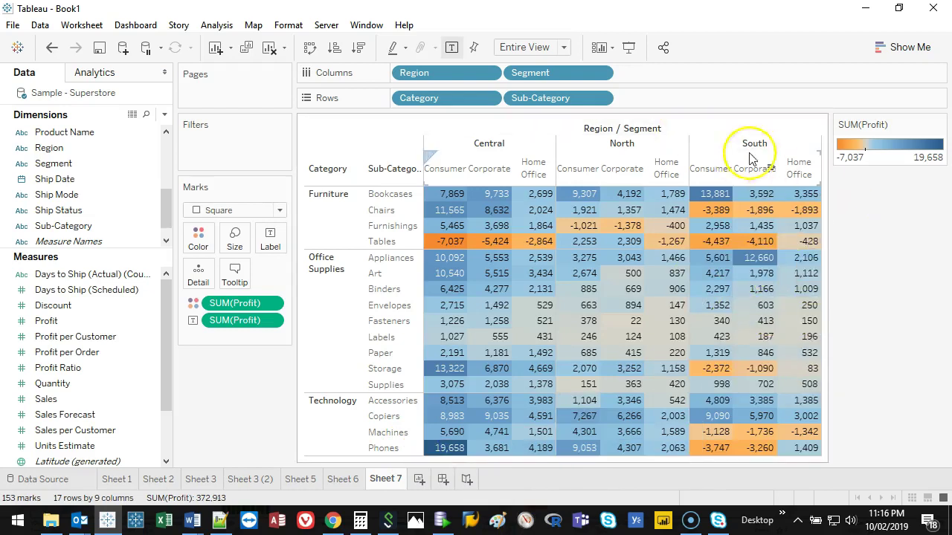
double_click(893, 151)
Apply the Red-Black Diverging palette to the Profit colour legend
click(538, 197)
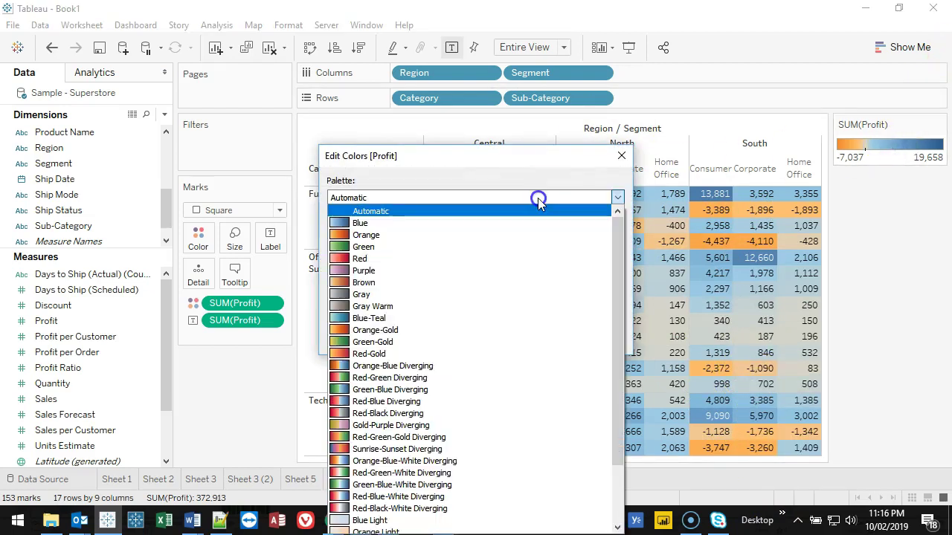
click(421, 414)
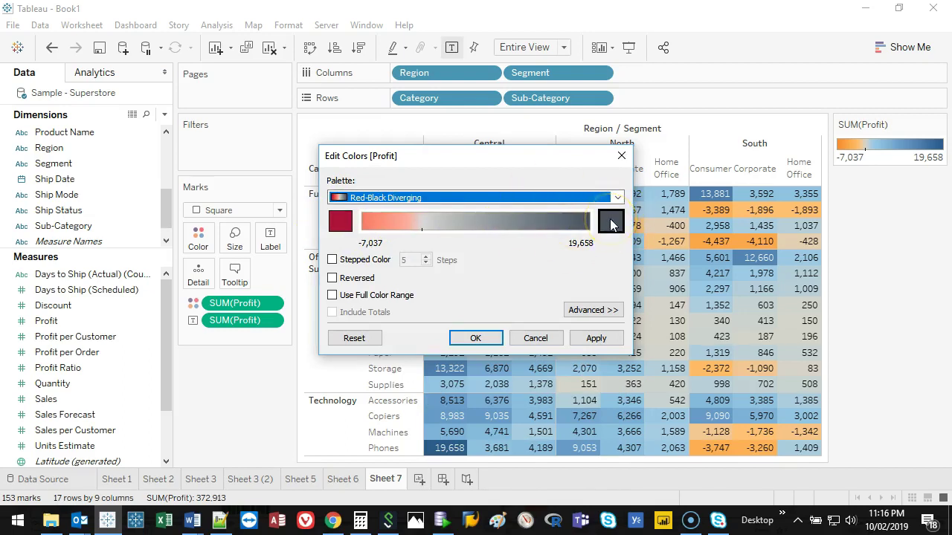
click(477, 338)
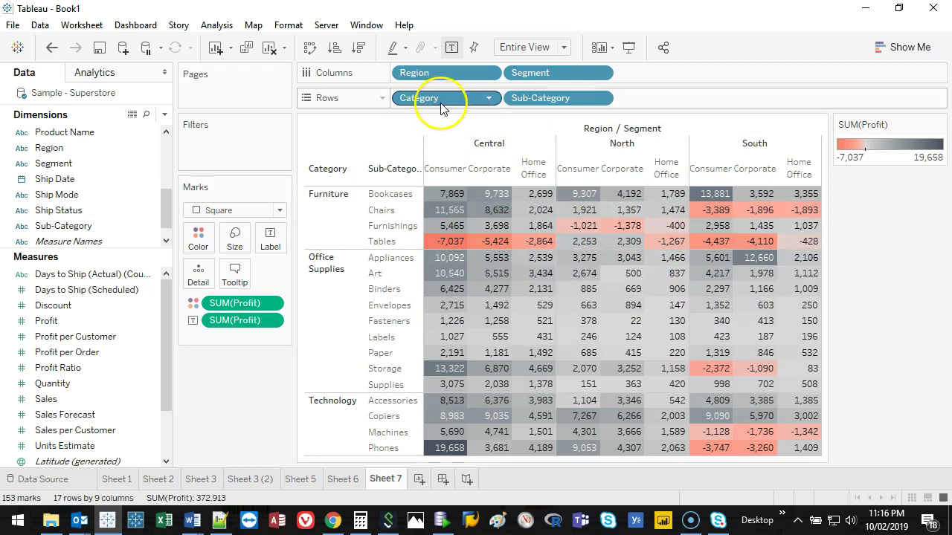
Rearrange the shelves to Category and Sub-Category rows, with Region then Segment columns
drag(436, 72, 608, 71)
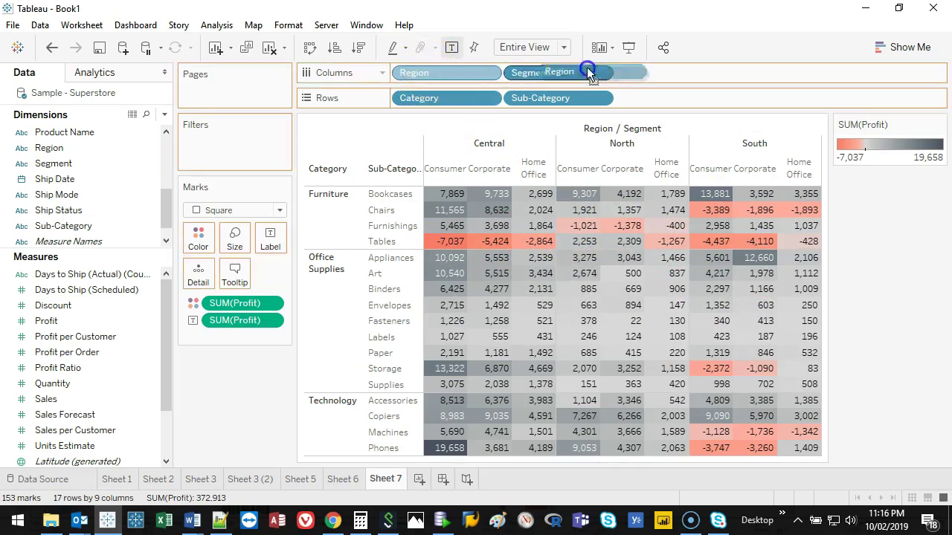
drag(670, 72, 670, 72)
drag(497, 98, 652, 97)
drag(455, 75, 551, 99)
click(662, 99)
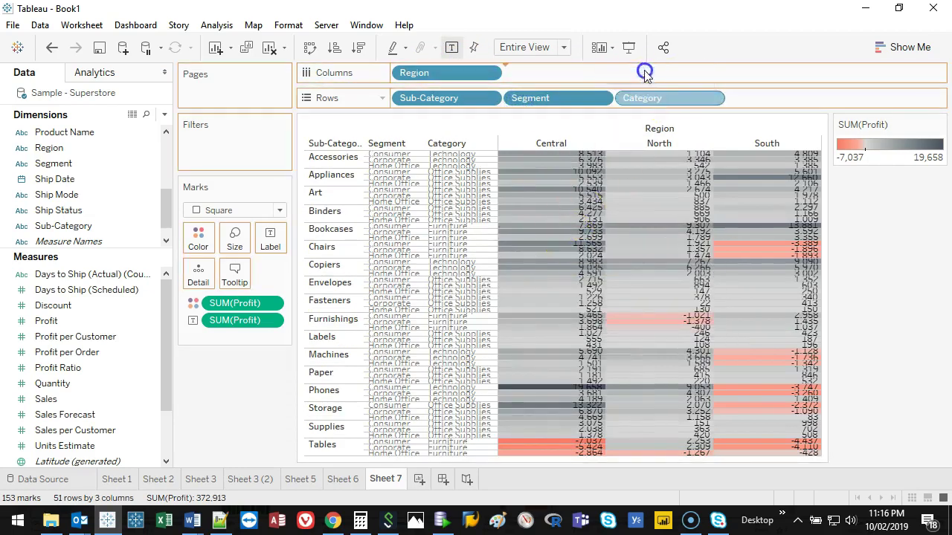
drag(660, 99, 644, 70)
drag(468, 75, 524, 101)
drag(638, 100, 586, 72)
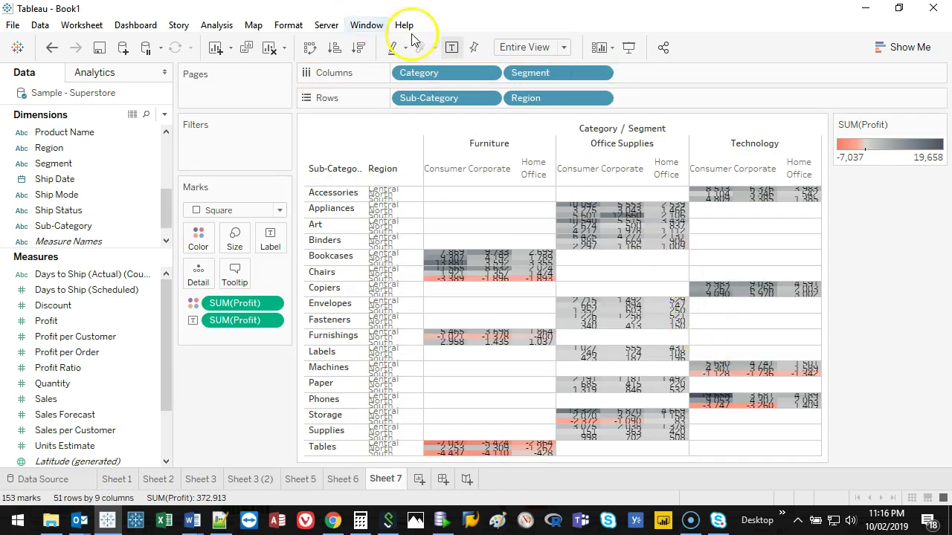
drag(436, 75, 408, 99)
drag(693, 104, 639, 73)
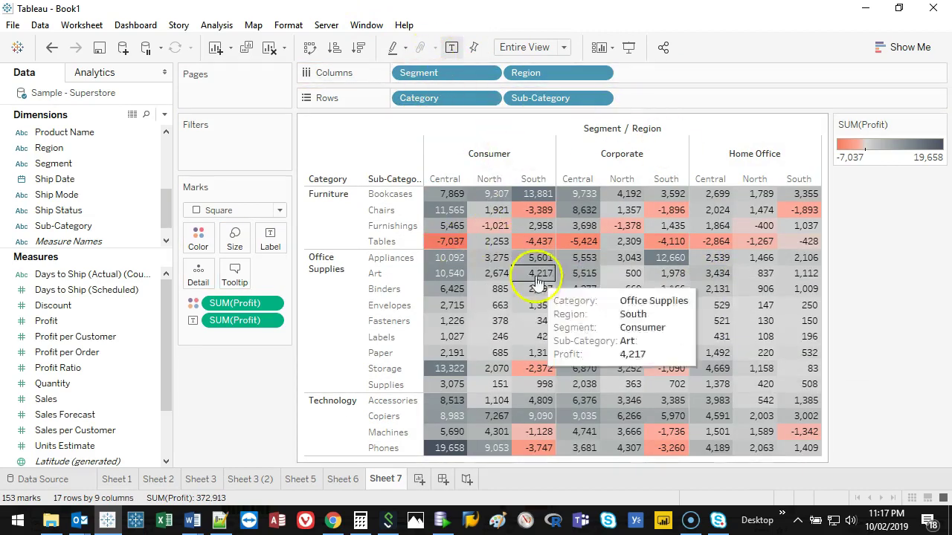
drag(479, 72, 621, 76)
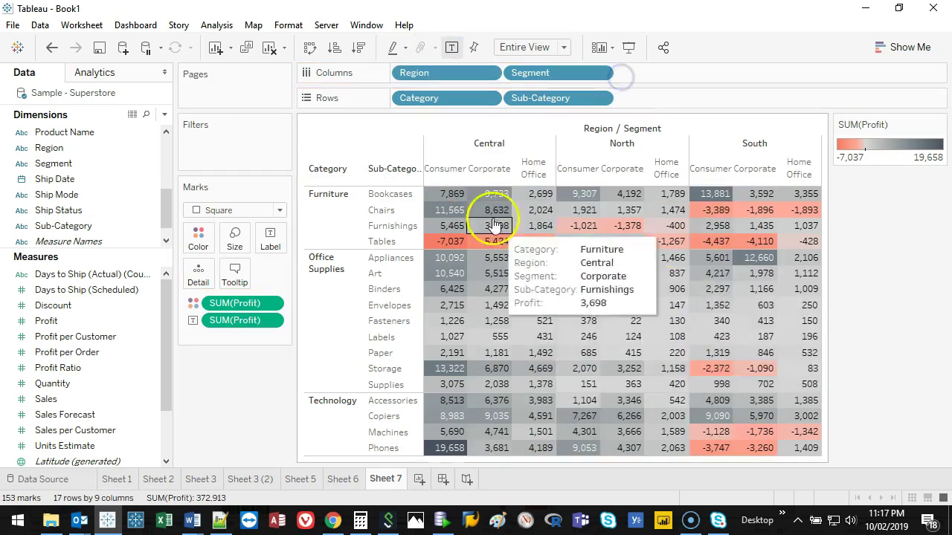
Highlight the Central region and the nine Tables loss marks, then clear the selection
click(488, 143)
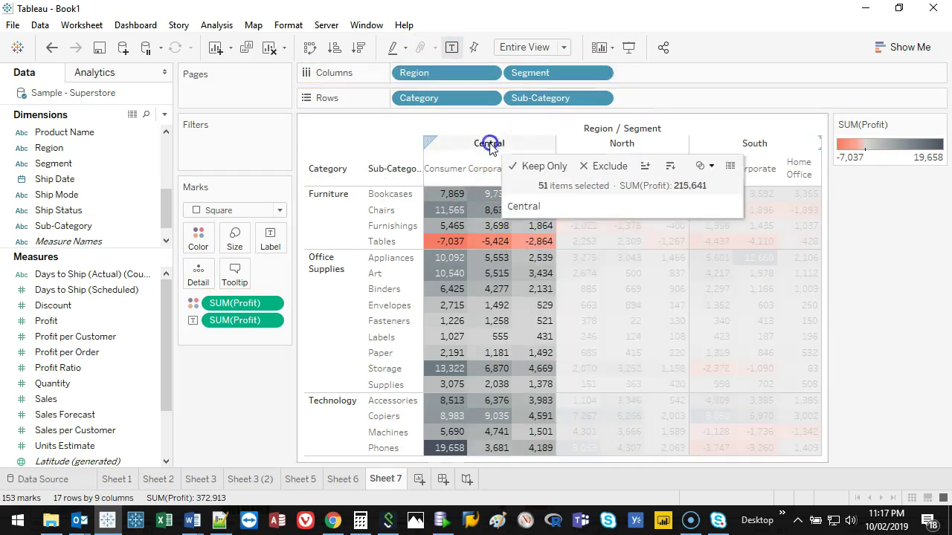
click(381, 241)
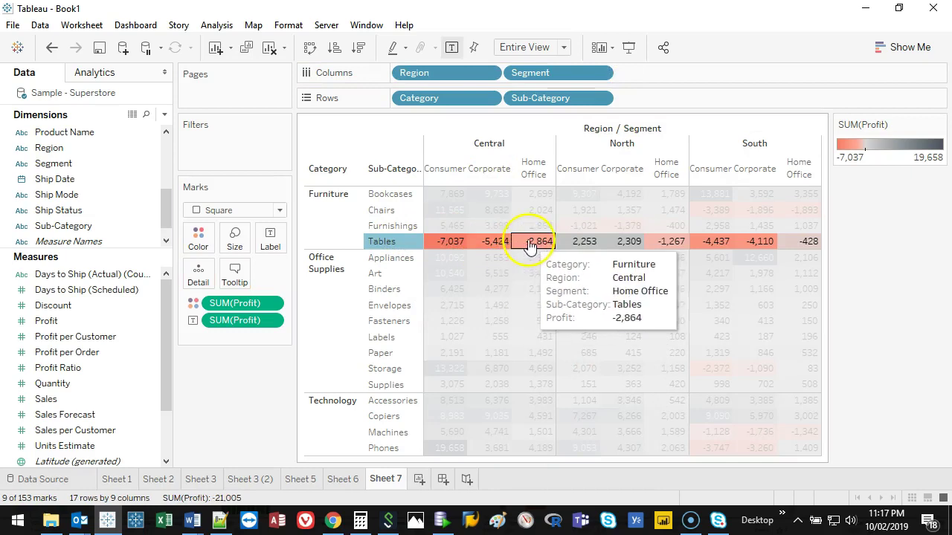
click(376, 241)
drag(432, 240, 580, 243)
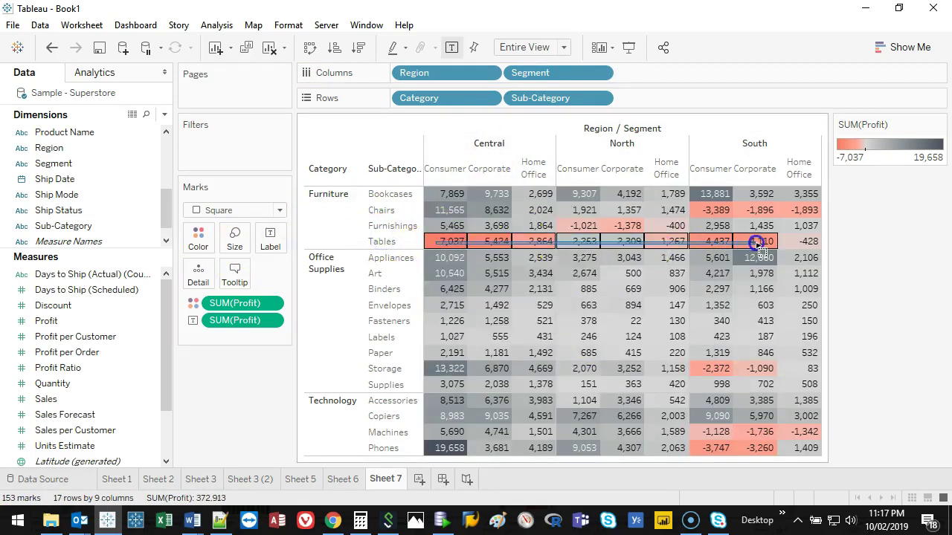
drag(797, 245, 813, 247)
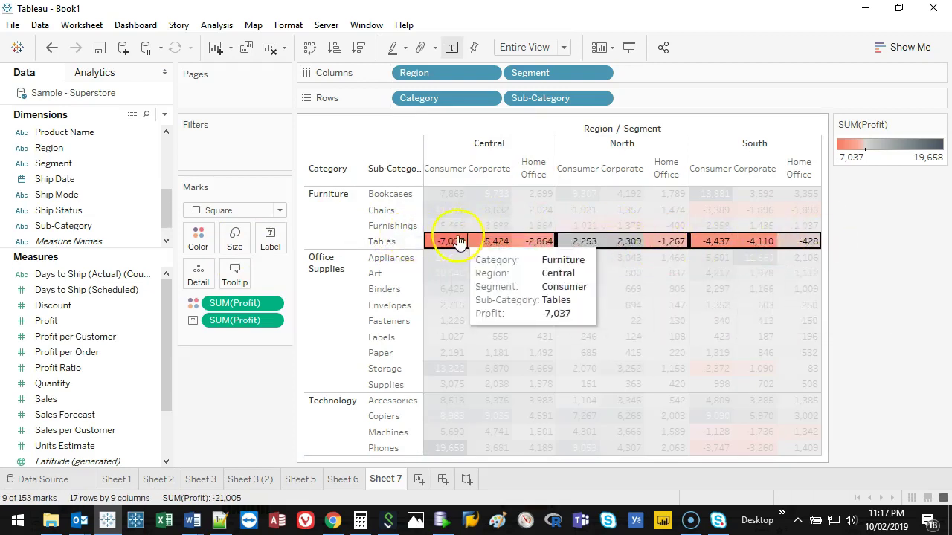
click(384, 244)
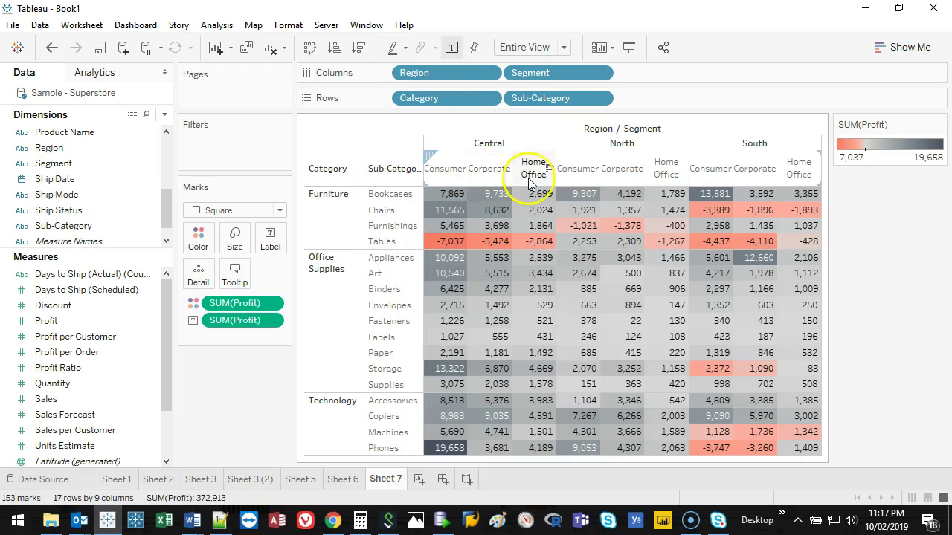
Remove the SUM(Profit) labels so the cells show only colour shading
click(577, 110)
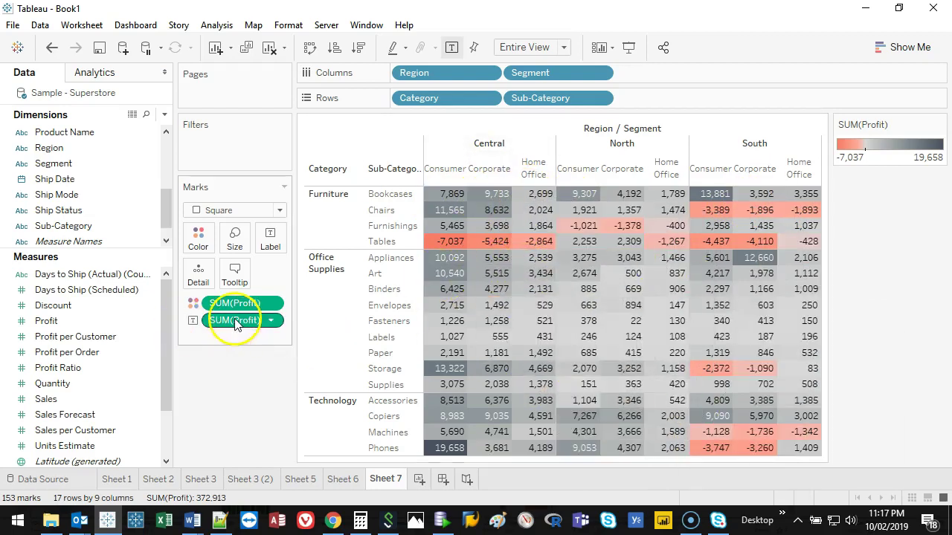
drag(235, 321, 240, 382)
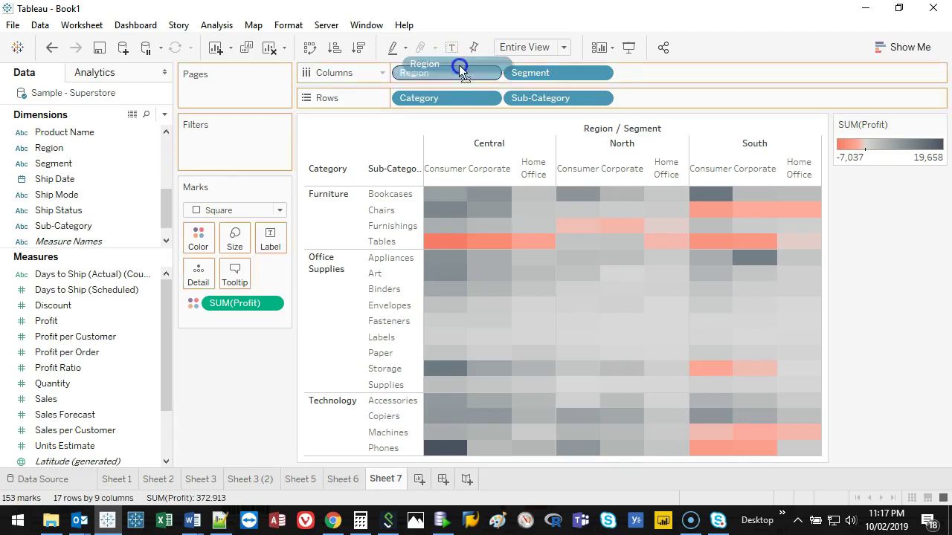
Remove Region from Columns and try all Manufacturer members as columns
drag(459, 71, 240, 417)
drag(166, 202, 162, 176)
drag(67, 147, 453, 75)
click(510, 250)
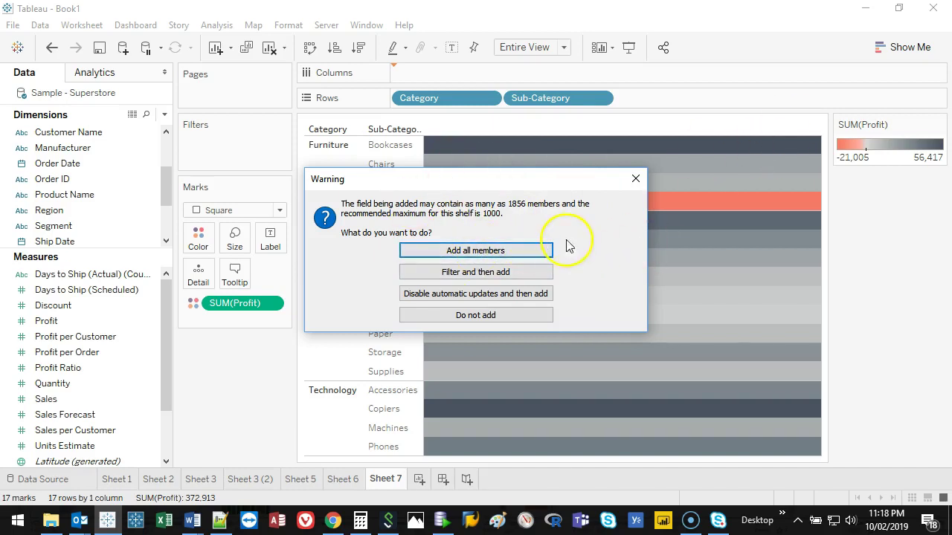
click(532, 250)
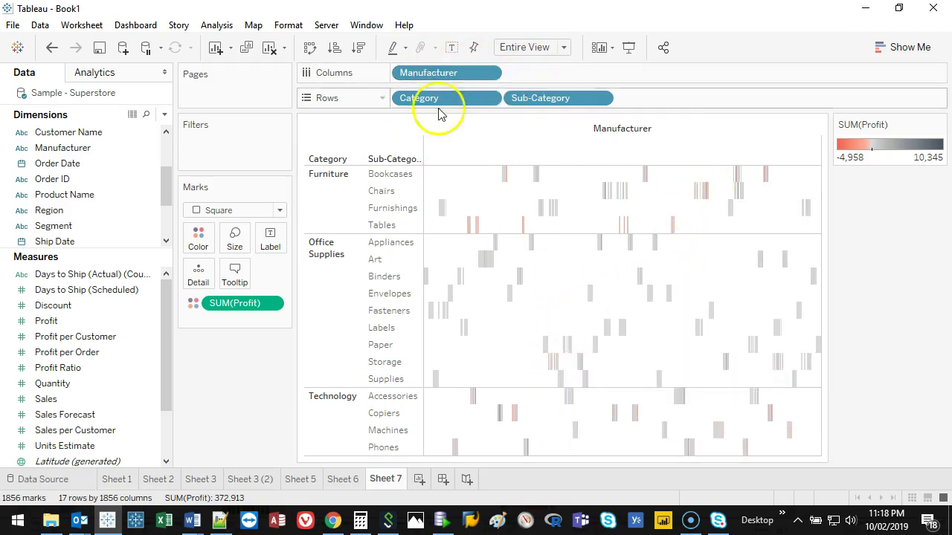
Swap Manufacturer for City and State, leaving Country as the heatmap columns
drag(451, 72, 261, 398)
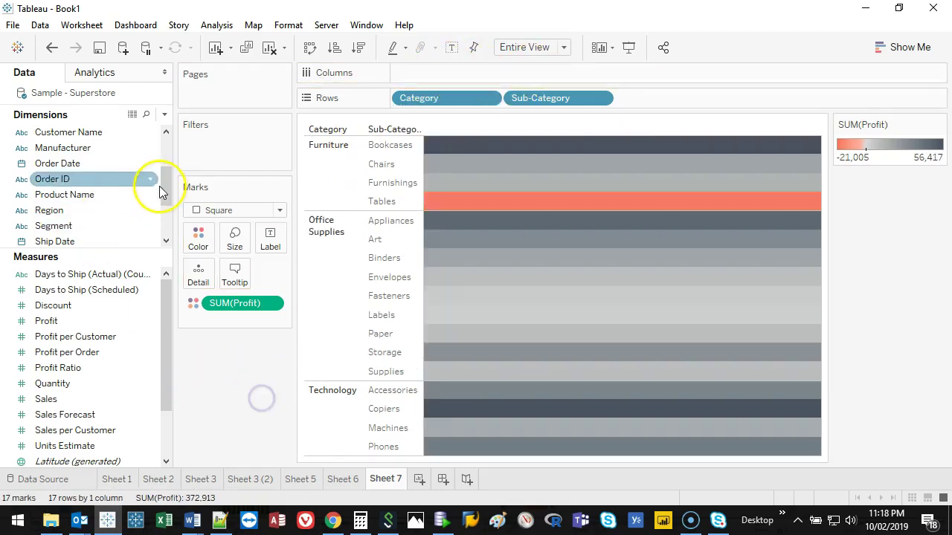
drag(165, 195, 173, 137)
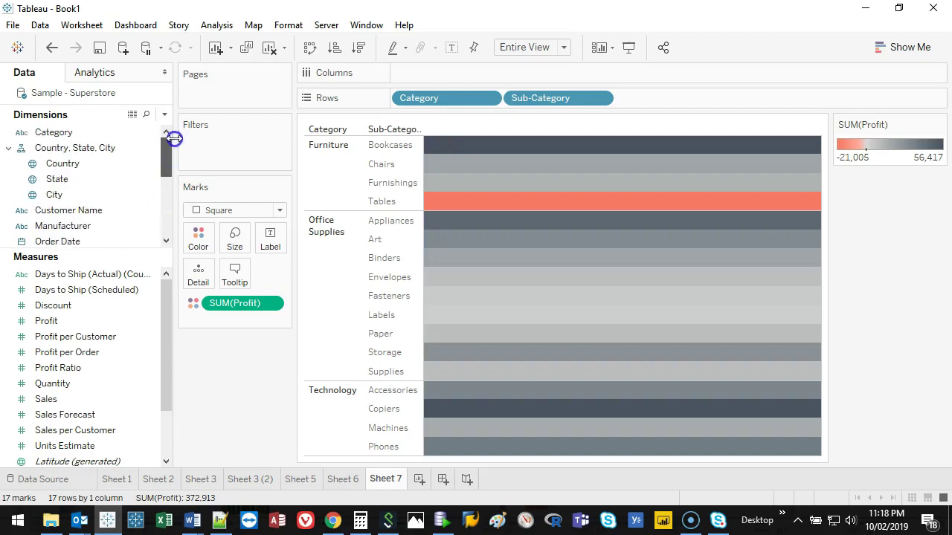
drag(102, 195, 270, 357)
drag(60, 159, 444, 70)
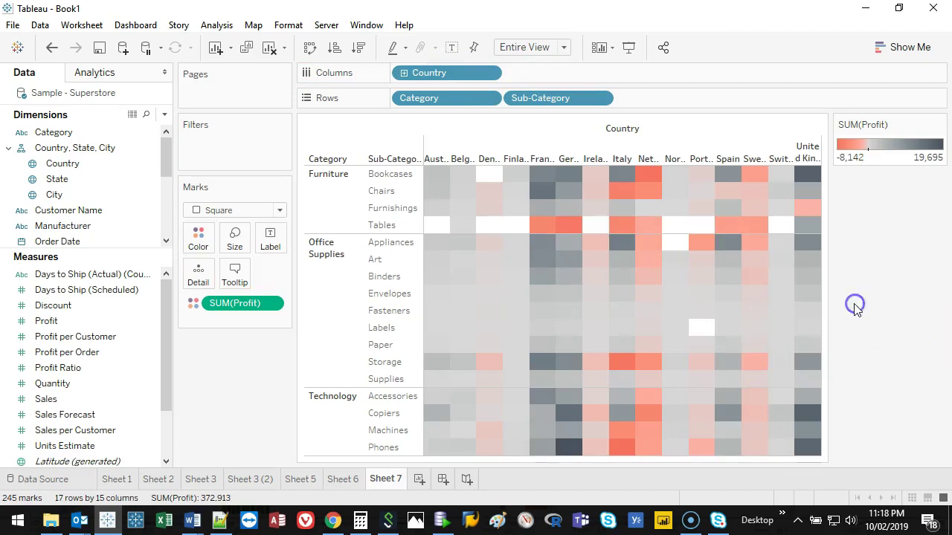
click(644, 160)
click(644, 159)
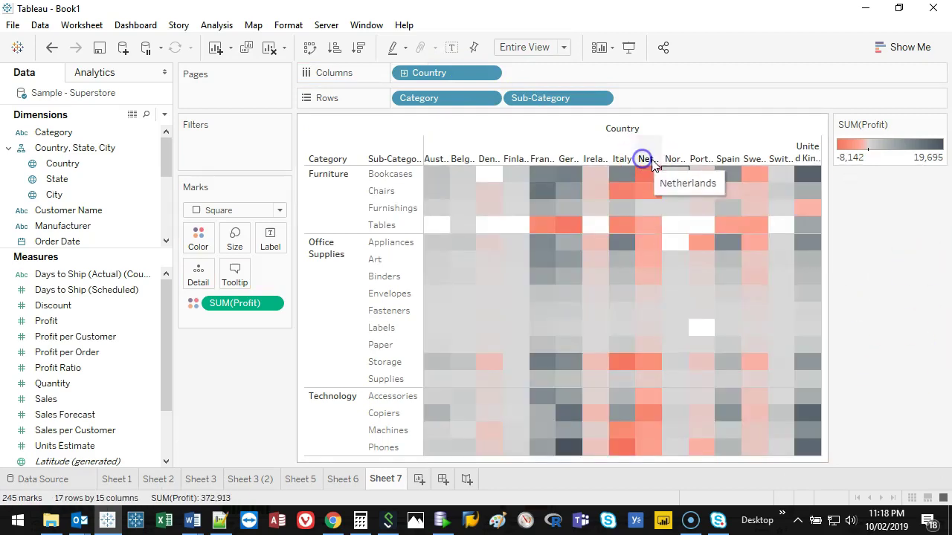
click(755, 159)
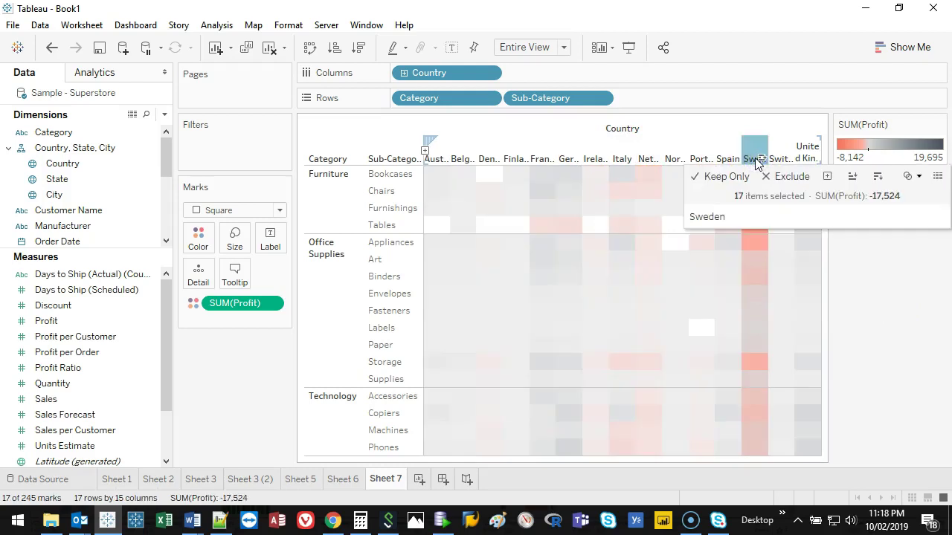
click(748, 154)
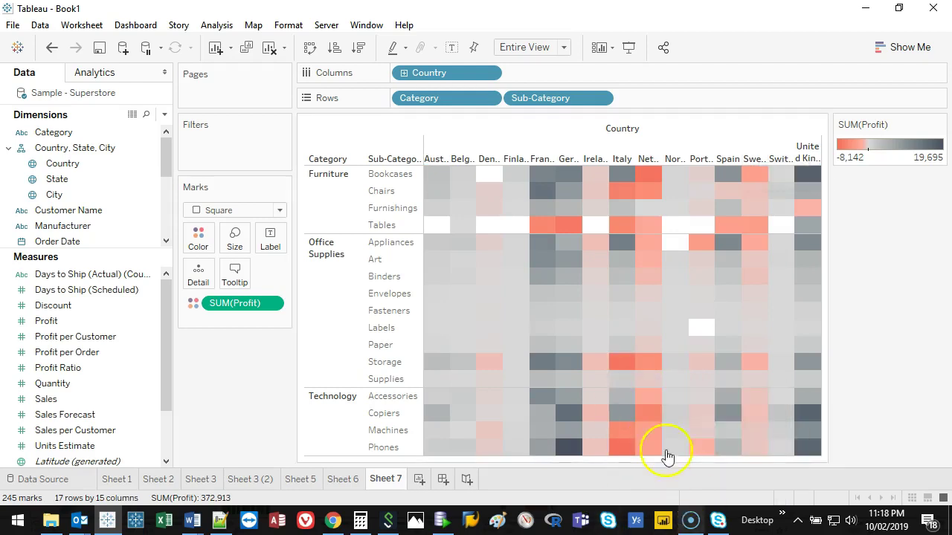
click(647, 174)
click(647, 176)
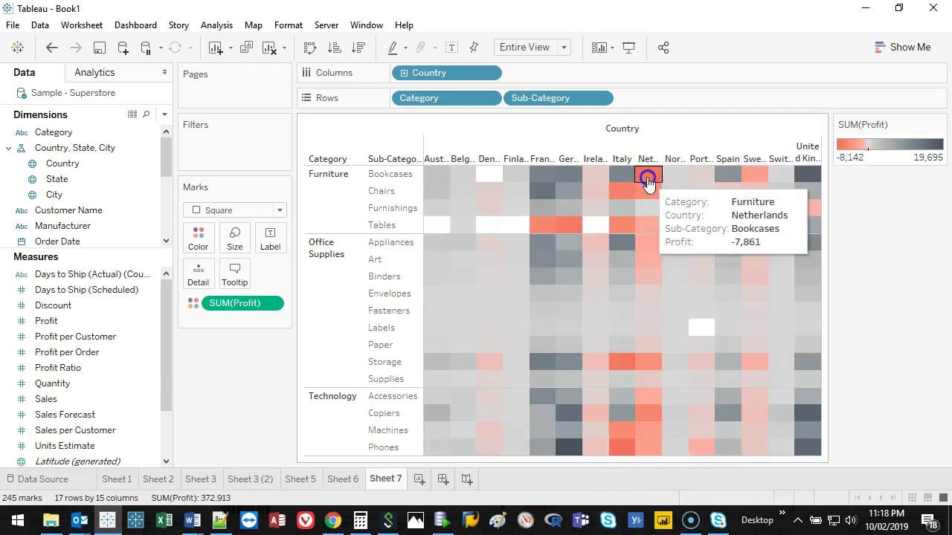
mouse_move(765, 329)
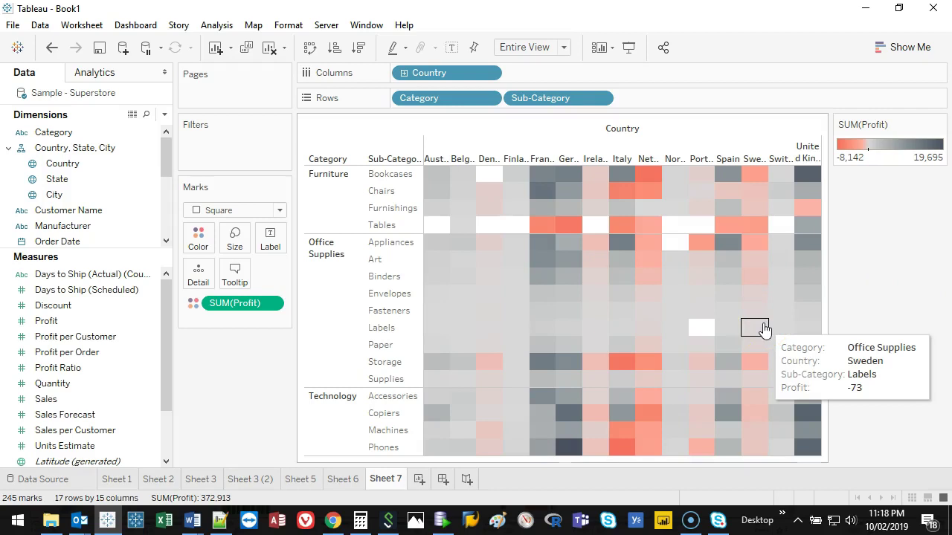
click(902, 44)
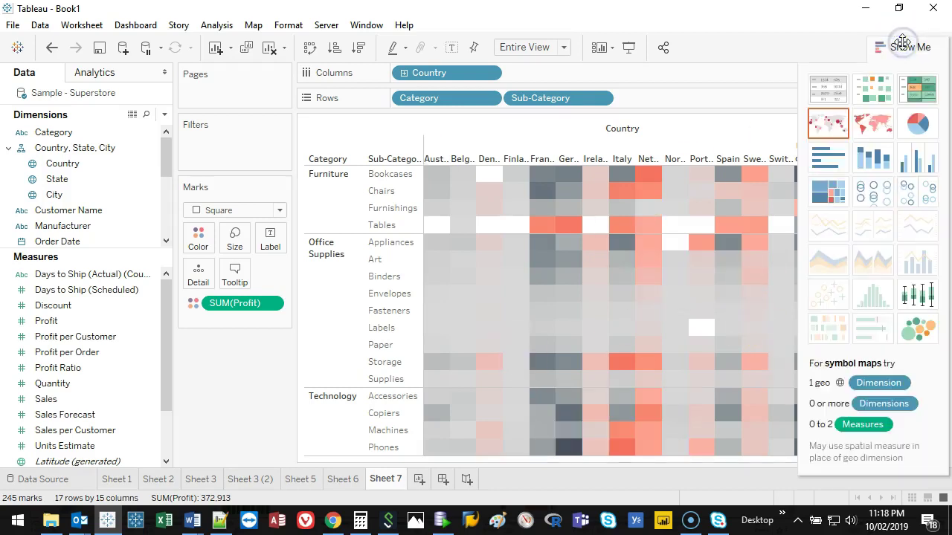
click(902, 46)
click(904, 46)
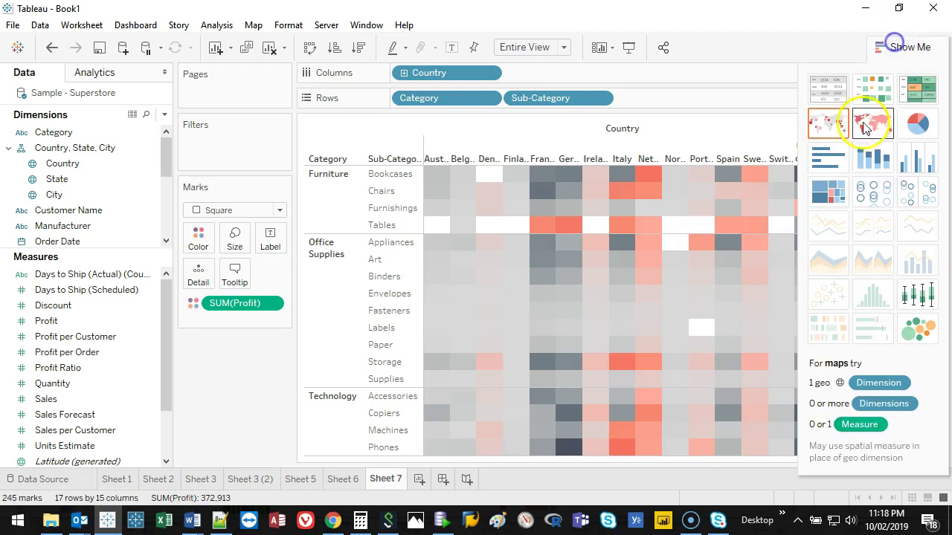
click(894, 44)
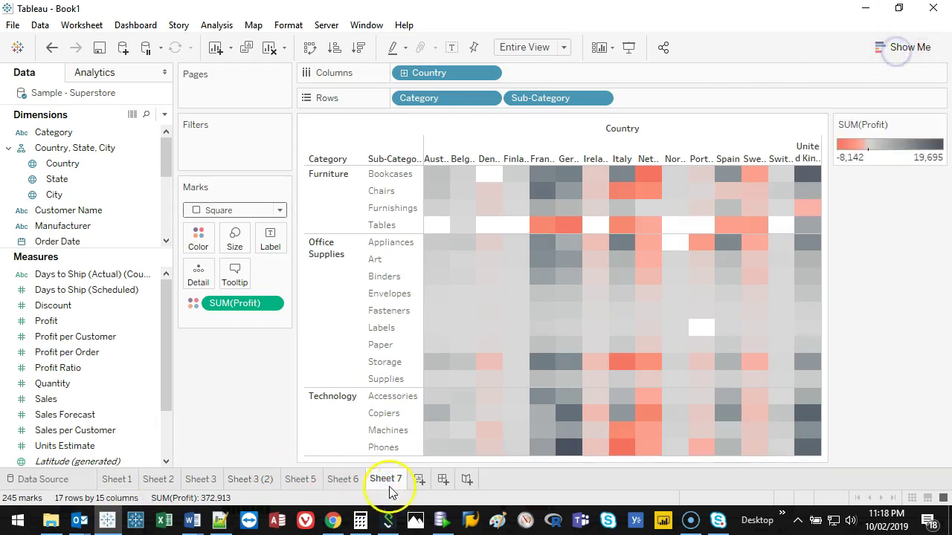
Start Sheet 8 and show total Sales of 2,938,139 as a single mark
click(418, 480)
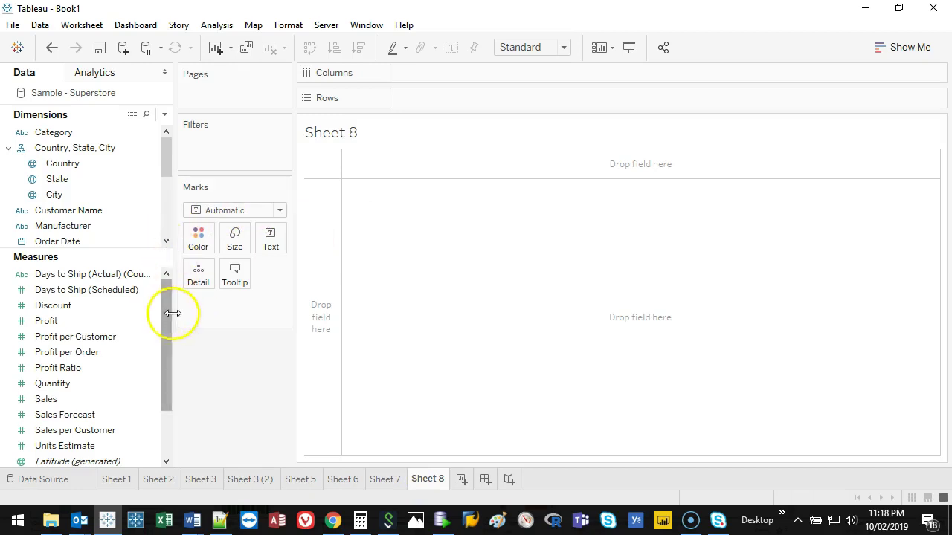
drag(173, 313, 191, 312)
click(67, 399)
click(74, 399)
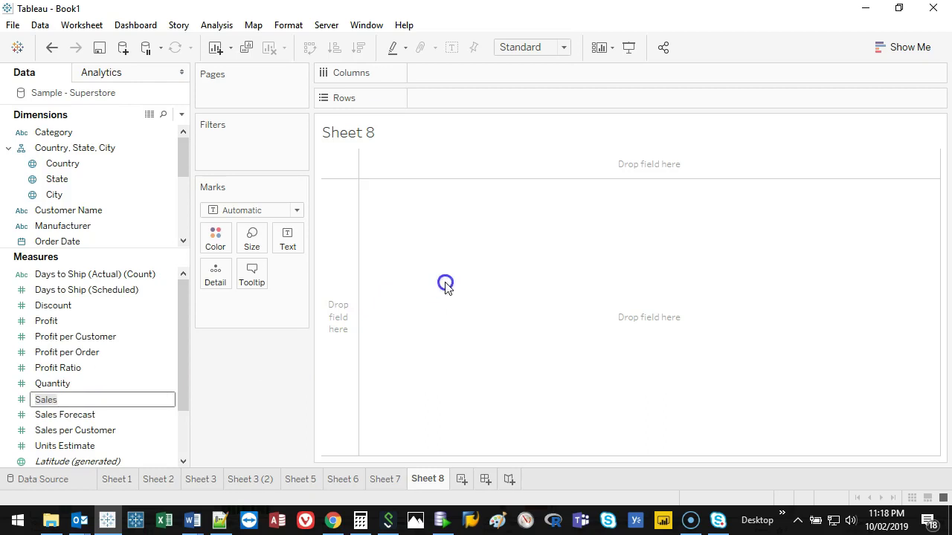
click(69, 384)
drag(44, 399, 373, 316)
drag(421, 287, 421, 287)
Set the Sales mark type to Square
mouse_move(334, 168)
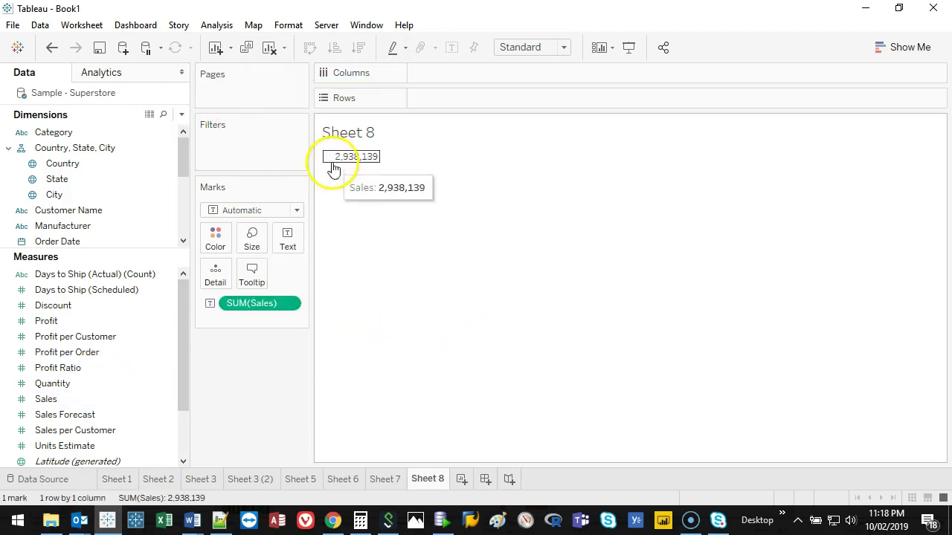
click(296, 210)
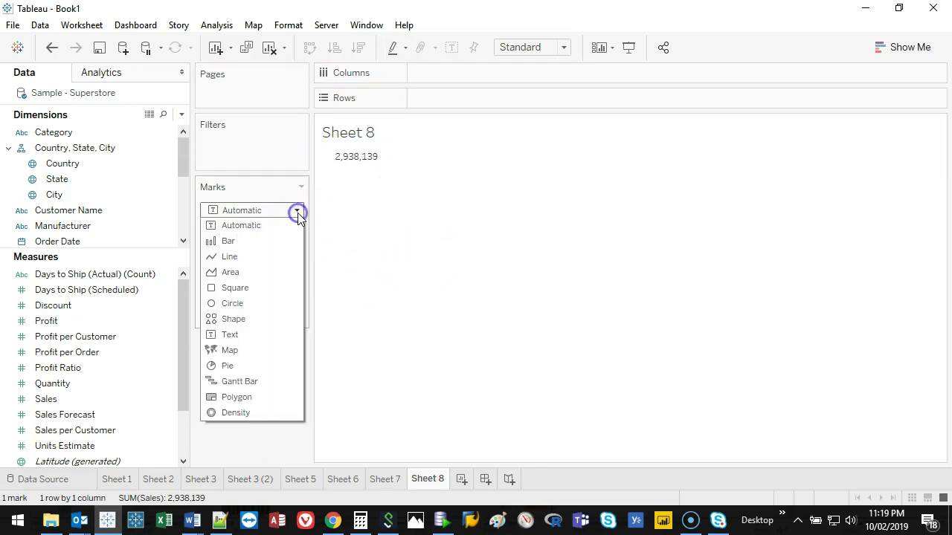
click(235, 288)
mouse_move(347, 168)
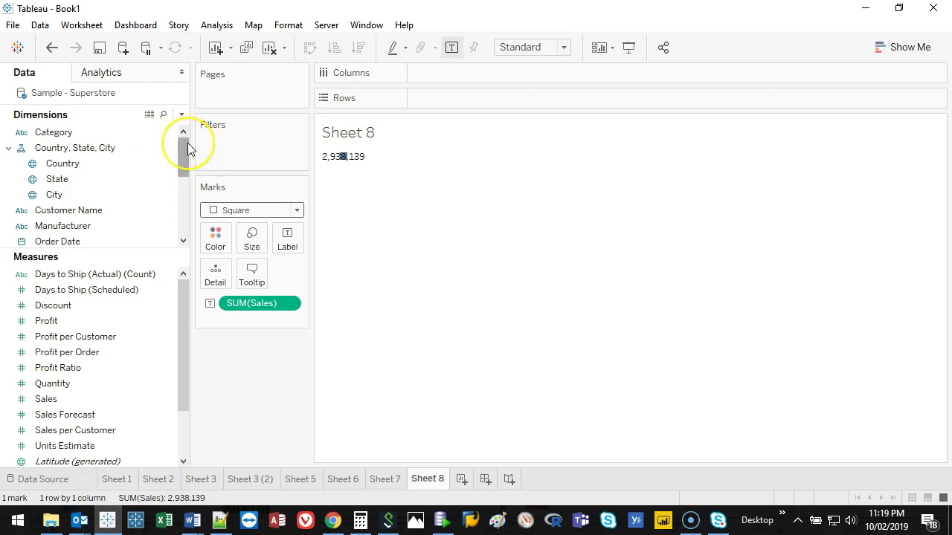
drag(185, 153, 186, 112)
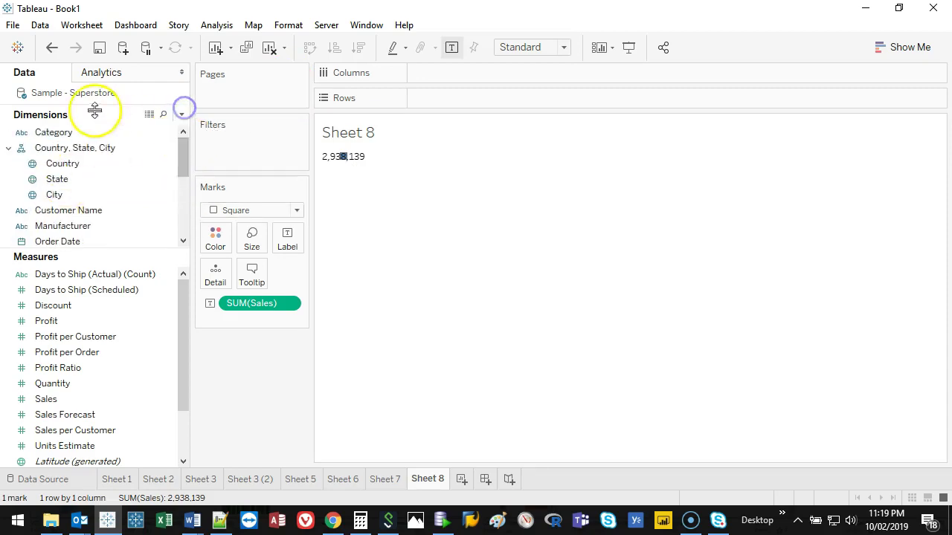
drag(183, 148, 180, 221)
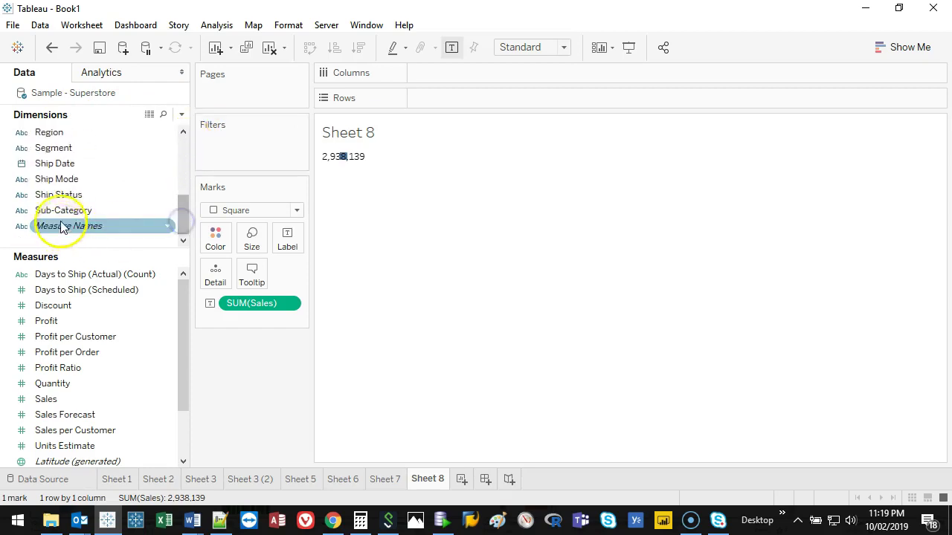
Colour the marks by Sub-Category and size them by Sales into a treemap
click(58, 221)
click(164, 213)
click(70, 211)
drag(70, 210, 215, 235)
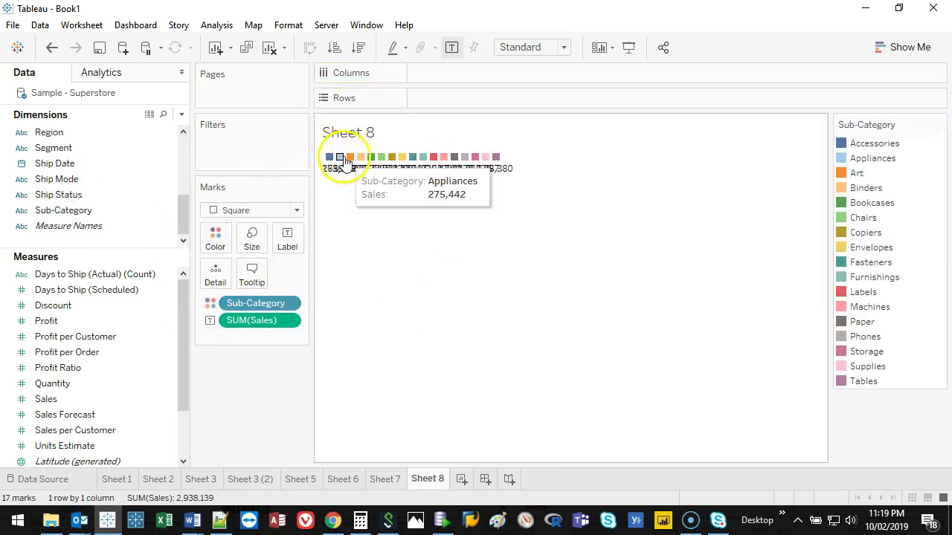
mouse_move(487, 172)
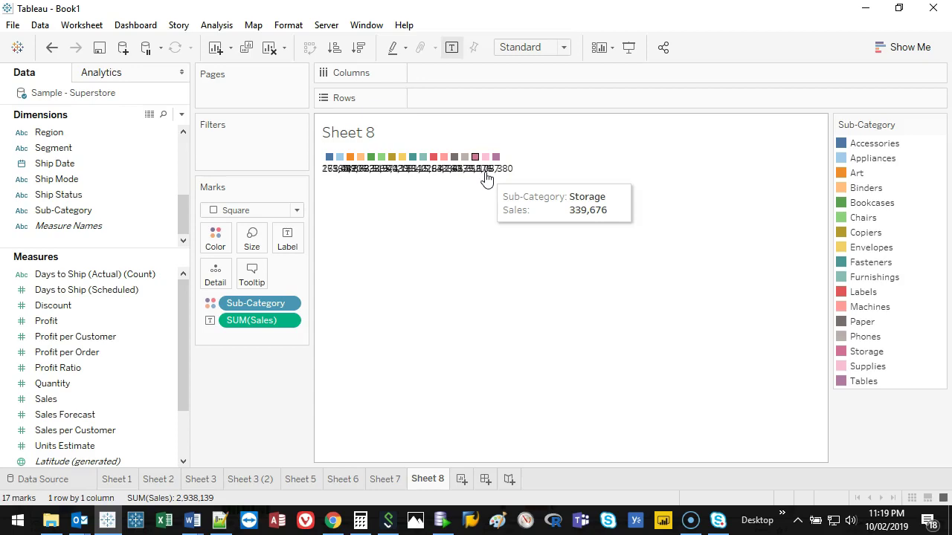
click(63, 406)
drag(63, 405, 255, 247)
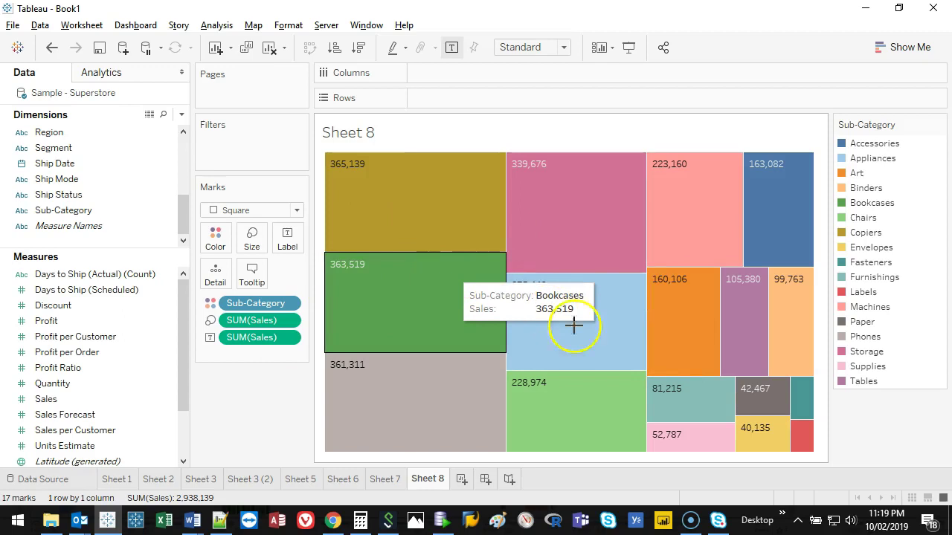
Sketch pen annotations from the Copiers block to the Paper block, then clear them
drag(770, 413, 449, 215)
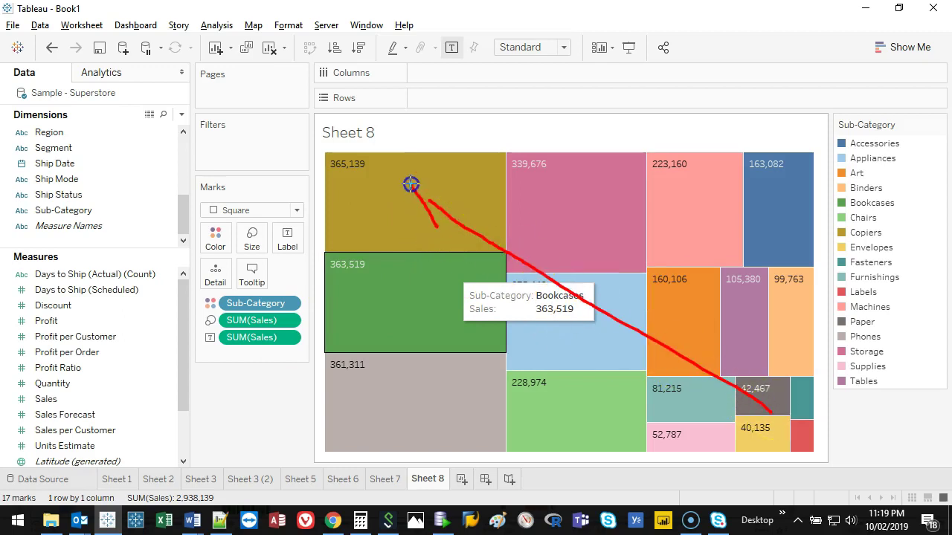
drag(392, 241, 745, 419)
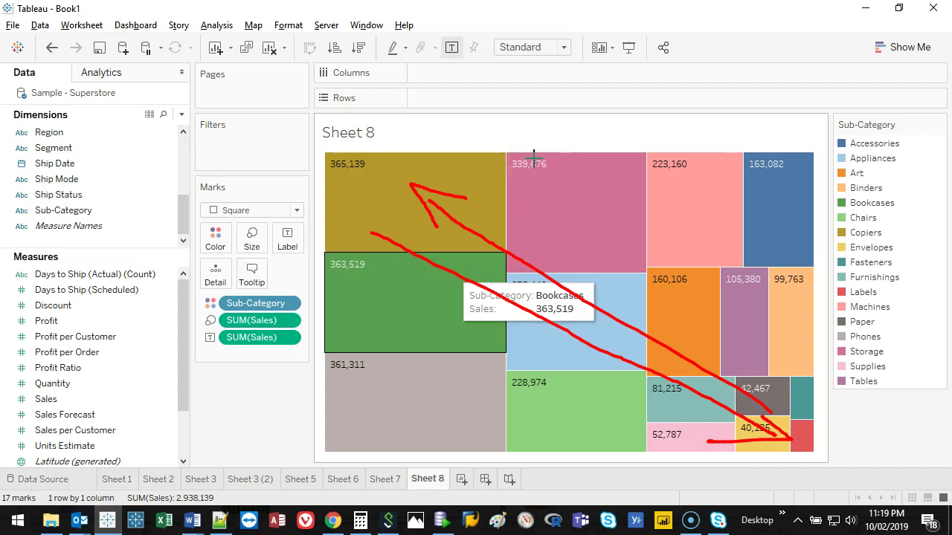
key(Escape)
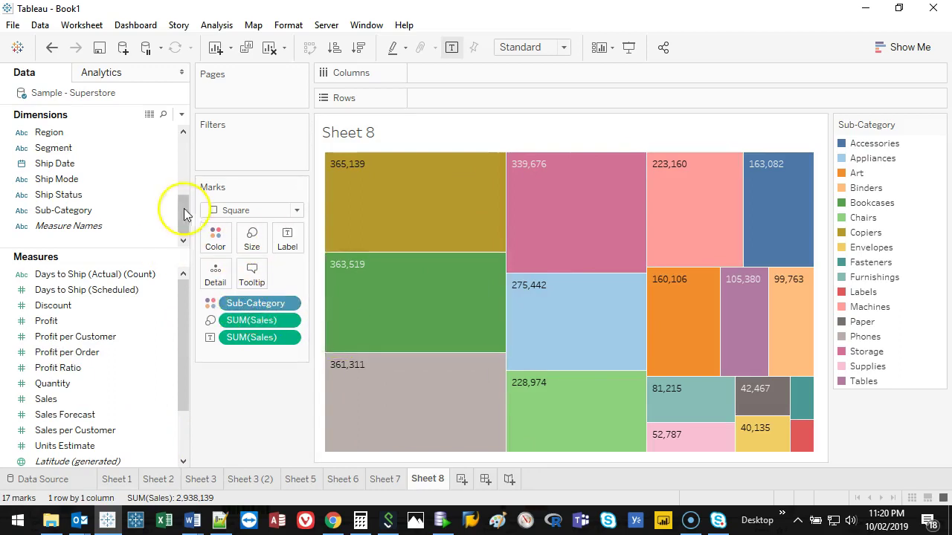
Colour the treemap blocks by Category, undoing a trial colouring by Sub-Category
scroll(183, 218, up, 5)
drag(63, 132, 218, 233)
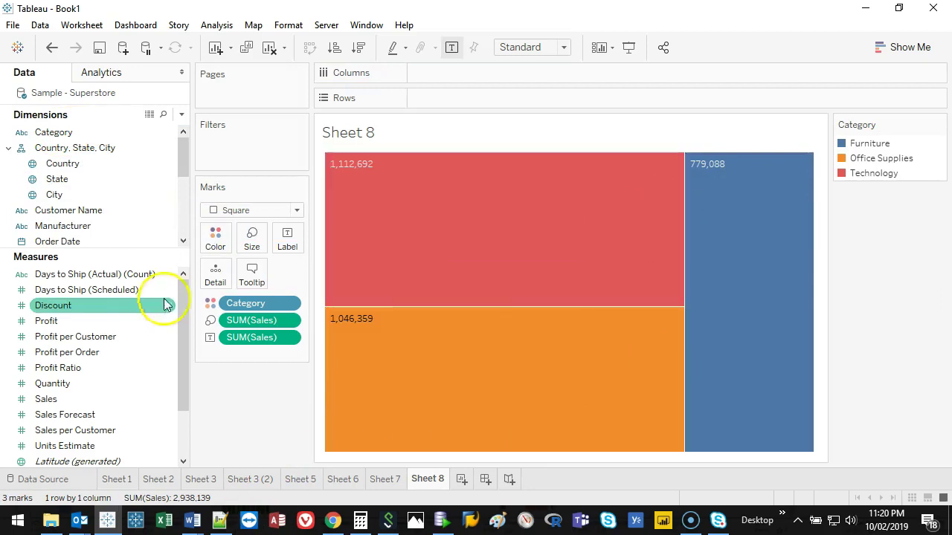
mouse_move(812, 205)
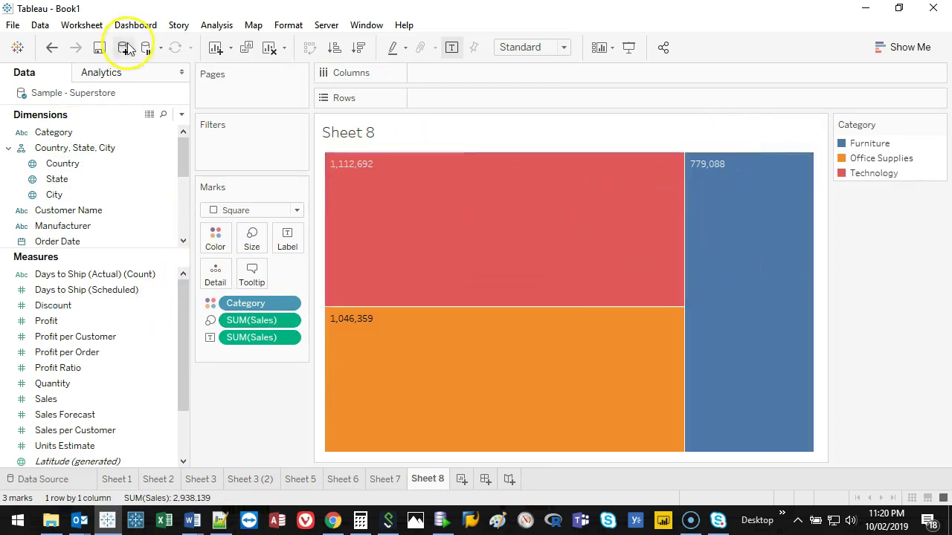
drag(182, 148, 191, 215)
drag(85, 211, 212, 245)
click(52, 47)
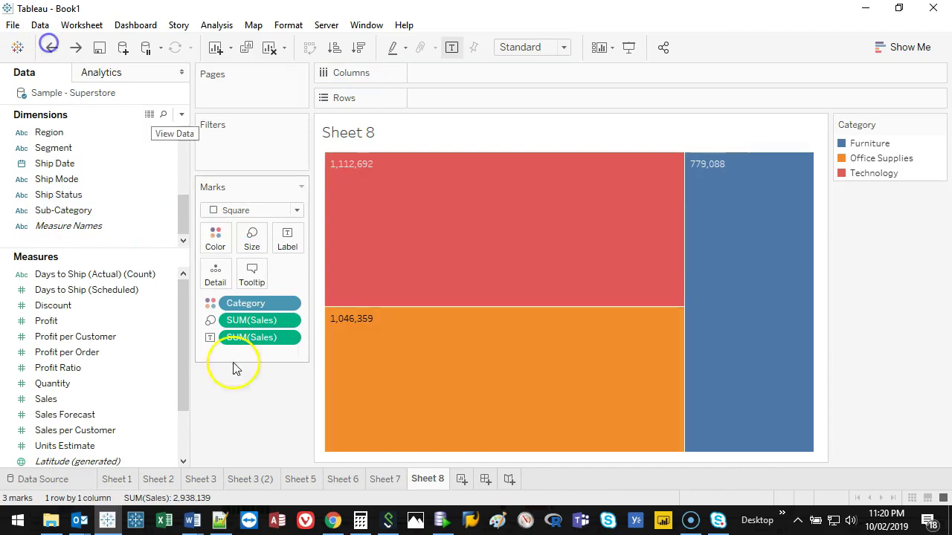
Add Sub-Category to Detail and Label, placing the name above SUM(Sales)
drag(64, 210, 217, 277)
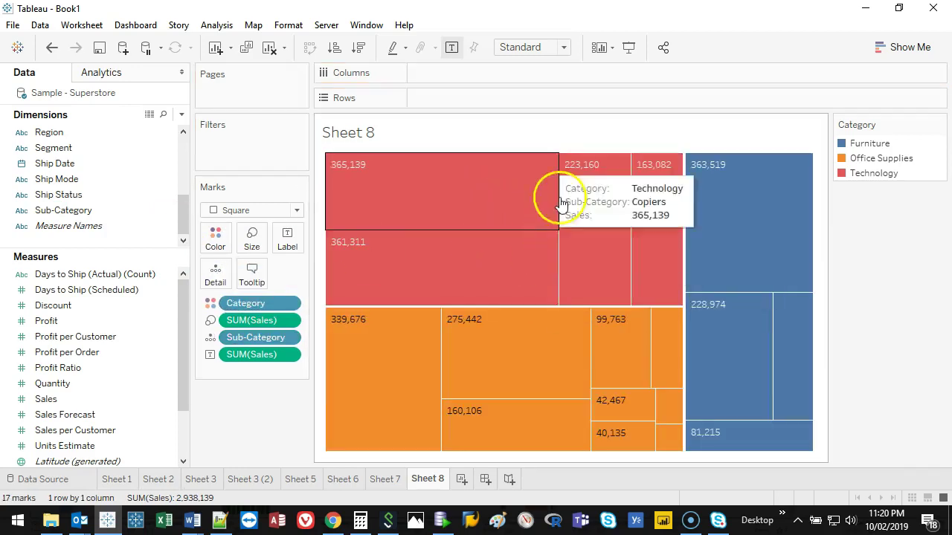
drag(58, 216, 287, 235)
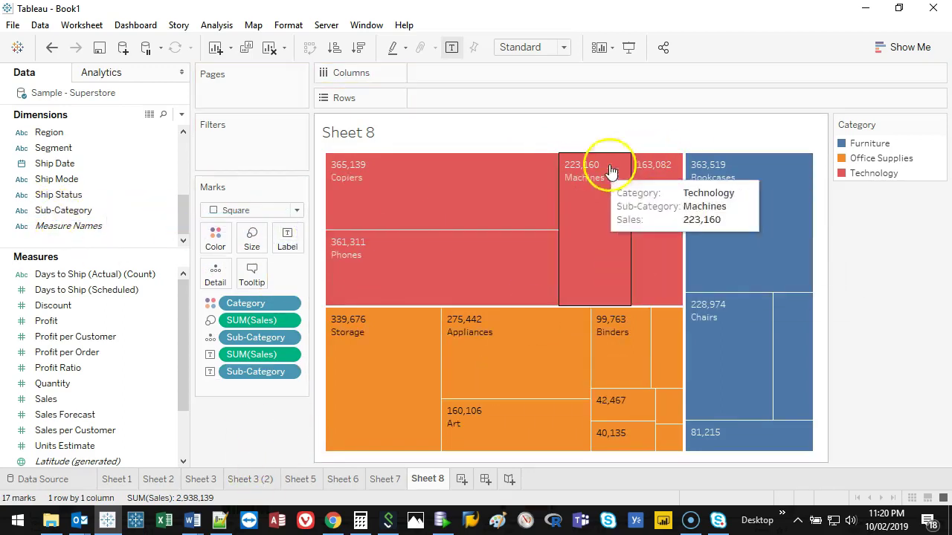
drag(249, 356, 250, 385)
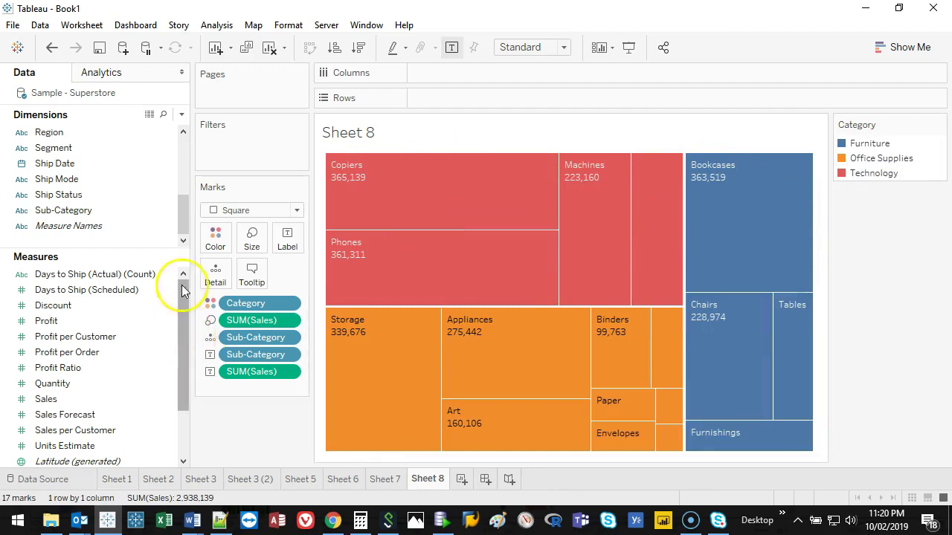
Break the treemap down by Manufacturer and remove Sub-Category from the Marks card
drag(185, 209, 184, 184)
click(86, 152)
drag(76, 153, 216, 274)
mouse_move(506, 327)
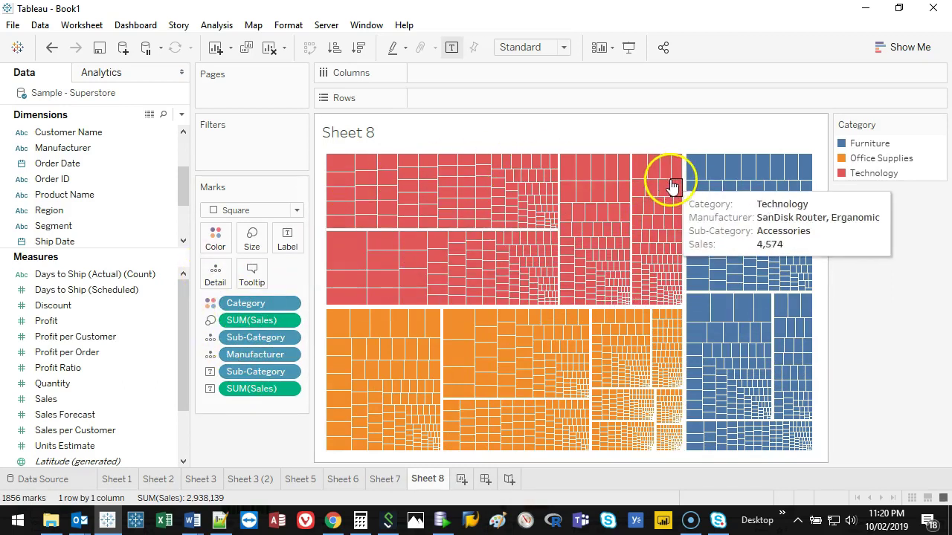
click(254, 339)
drag(254, 339, 266, 430)
Move the Manufacturer pill ahead of Category so the category colours intermix
drag(353, 206, 355, 211)
drag(353, 301, 351, 287)
click(350, 178)
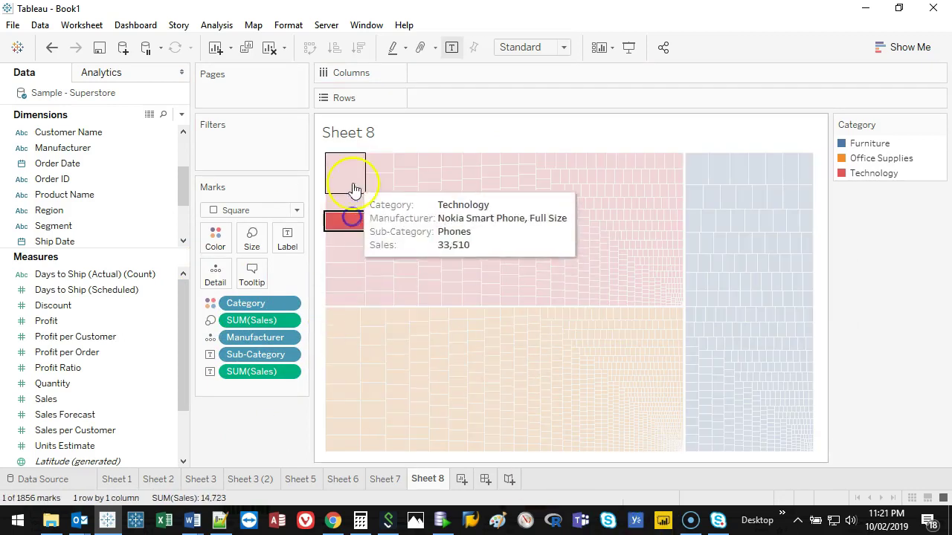
click(350, 181)
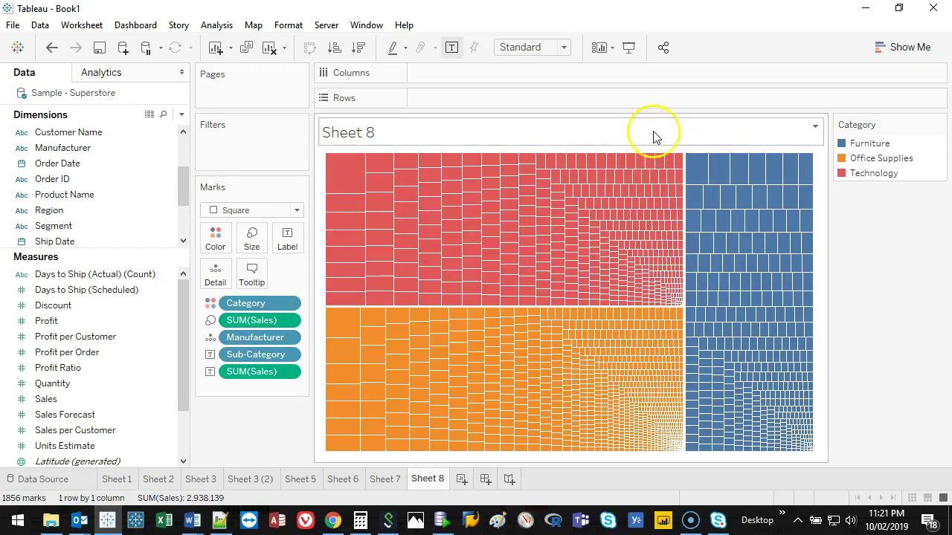
mouse_move(317, 299)
mouse_down()
mouse_move(608, 307)
mouse_move(683, 272)
mouse_move(384, 144)
mouse_up()
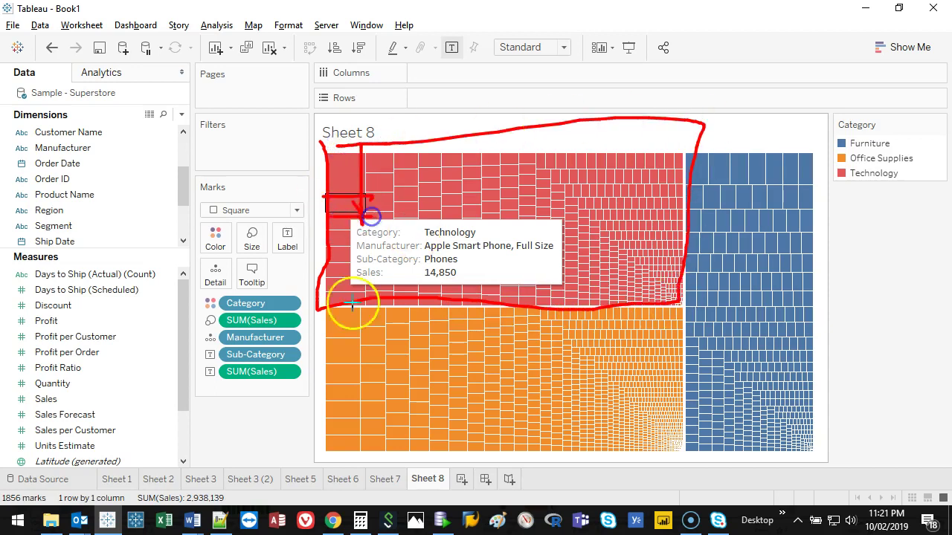
key(Escape)
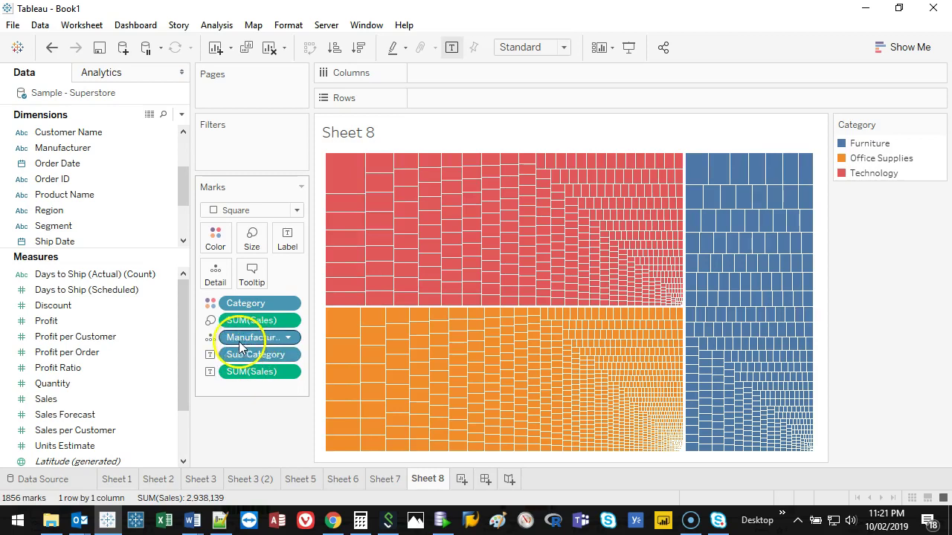
drag(239, 347, 247, 296)
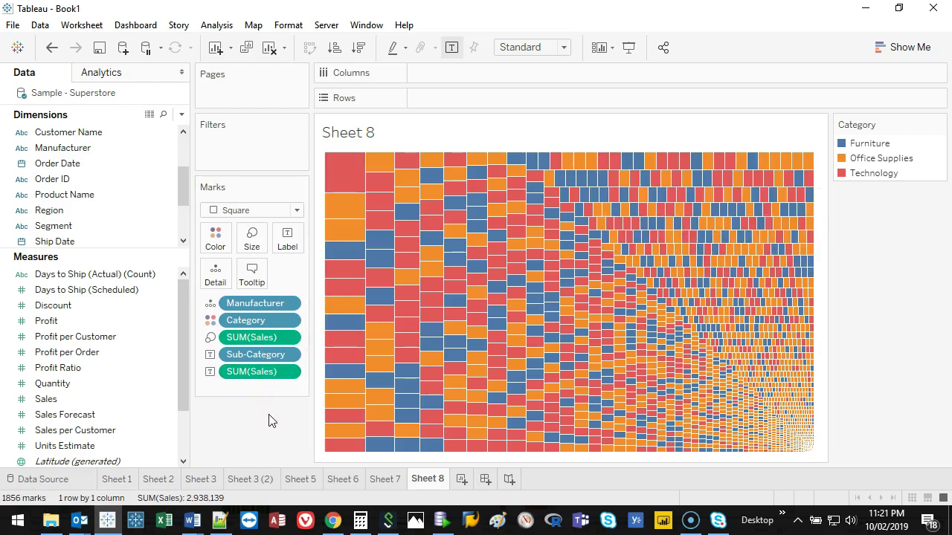
On a new Sheet 9, show total Sales drawn with the Circle mark type
click(461, 483)
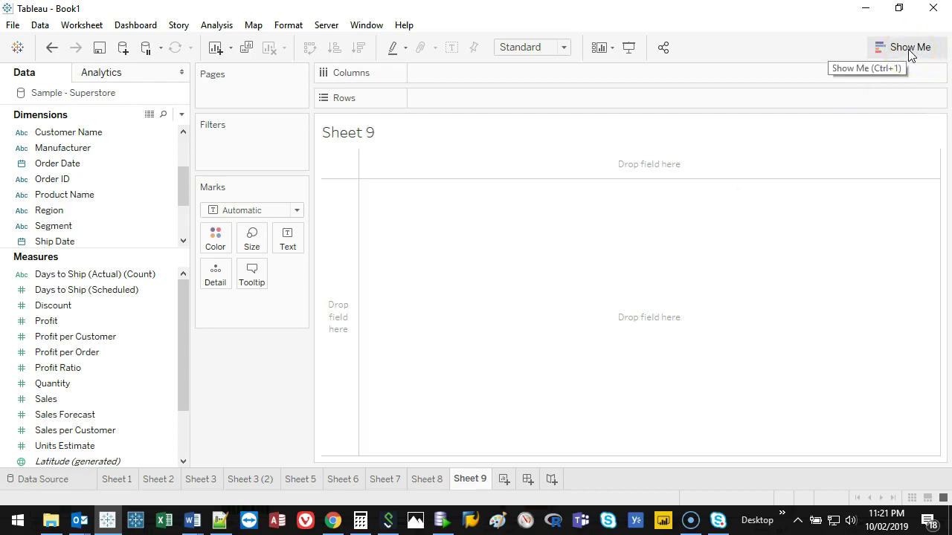
mouse_move(191, 181)
mouse_down()
mouse_move(214, 180)
mouse_move(189, 182)
mouse_up()
click(67, 402)
drag(67, 401, 537, 289)
click(294, 211)
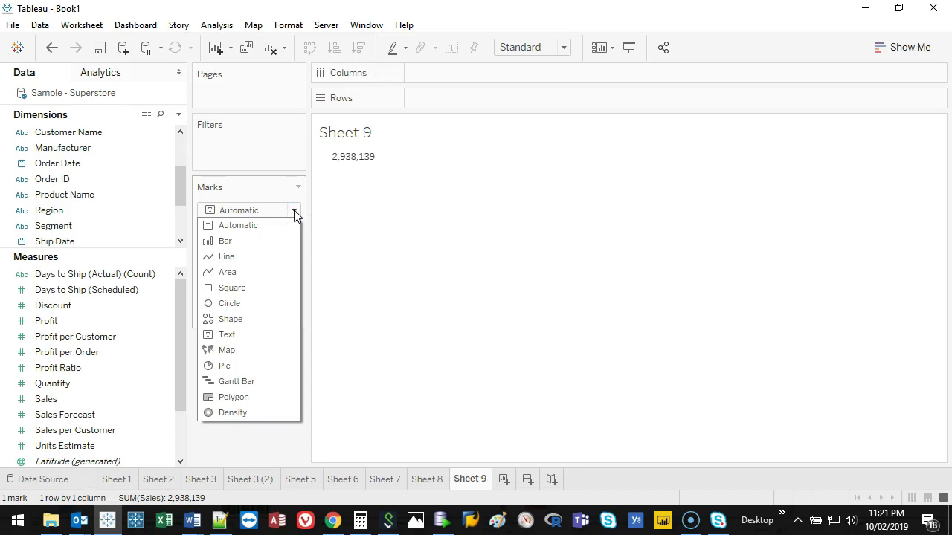
click(248, 306)
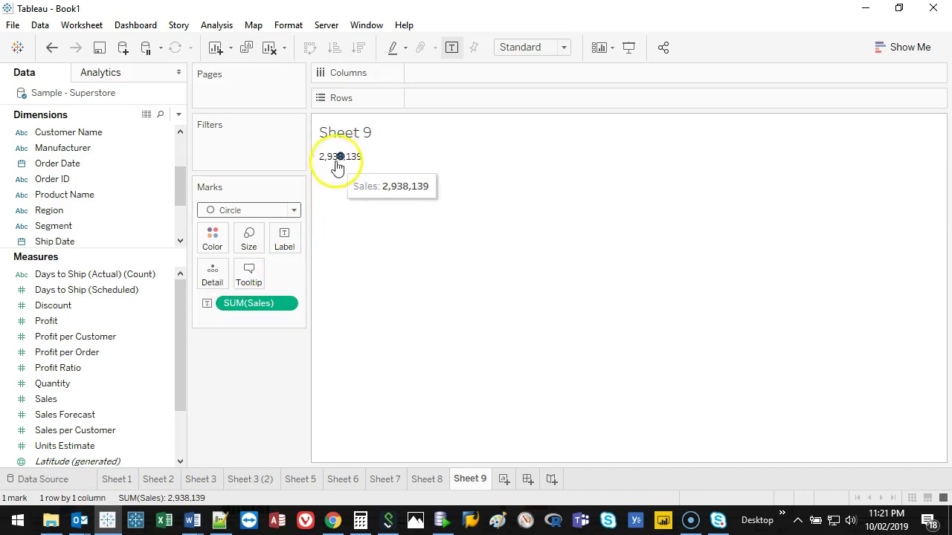
Size the circle by Sales, split it into one bubble per Manufacturer, and remove the labels
click(66, 400)
drag(65, 400, 247, 245)
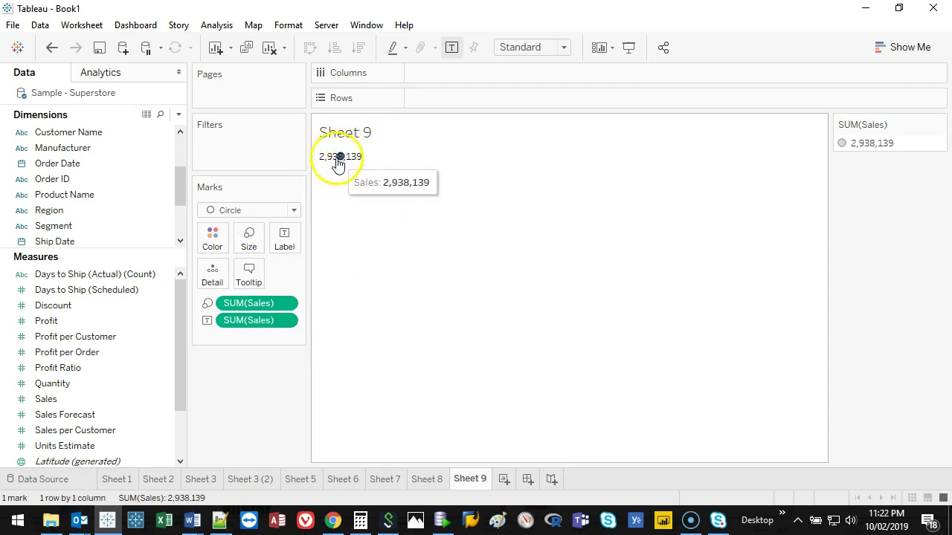
mouse_move(182, 191)
mouse_down()
mouse_move(178, 234)
mouse_move(179, 182)
mouse_up()
drag(82, 186, 217, 278)
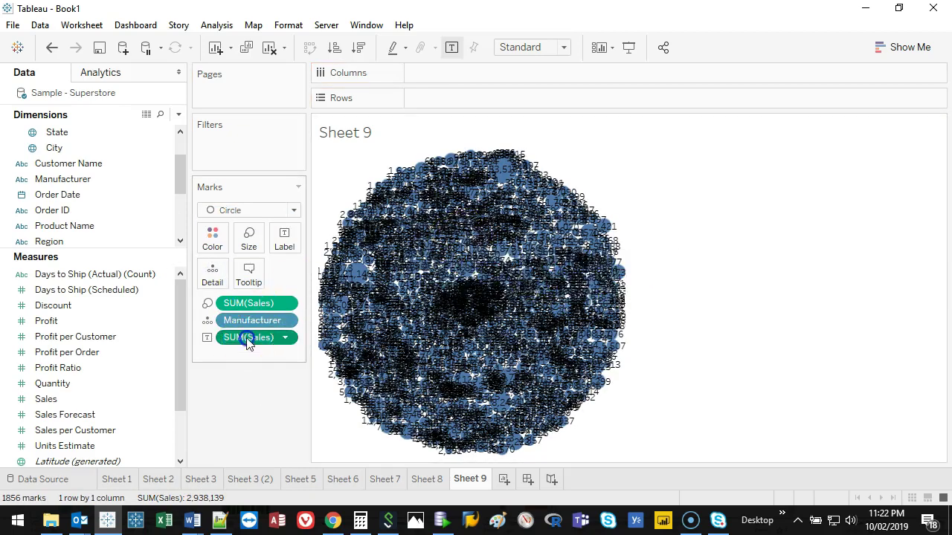
drag(248, 338, 251, 374)
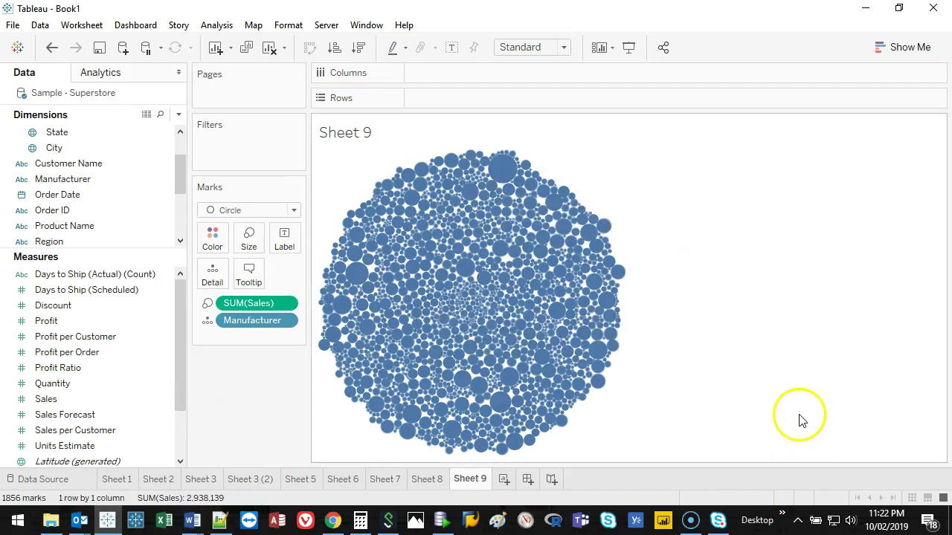
mouse_move(582, 245)
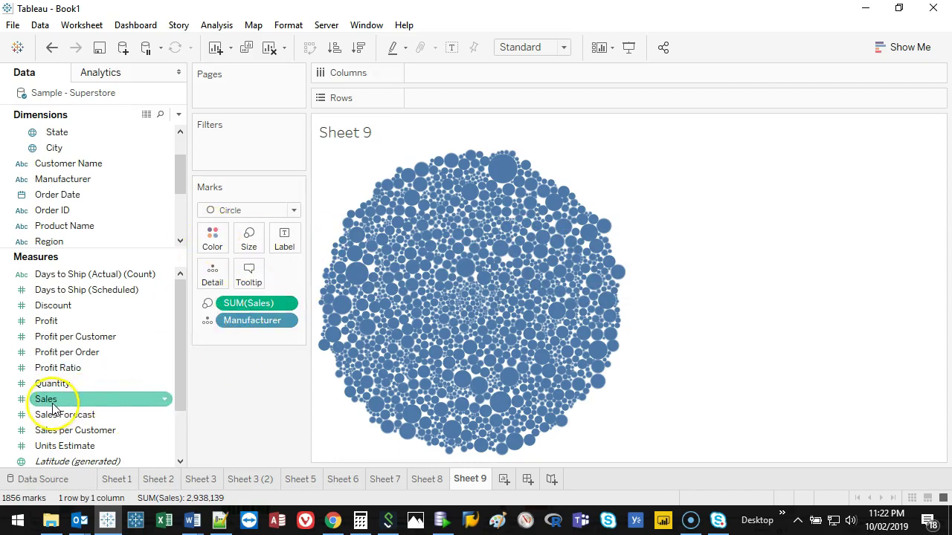
Colour the manufacturer bubbles by SUM(Sales) using a reversed Red-Black Diverging palette
drag(52, 408, 216, 244)
double_click(874, 145)
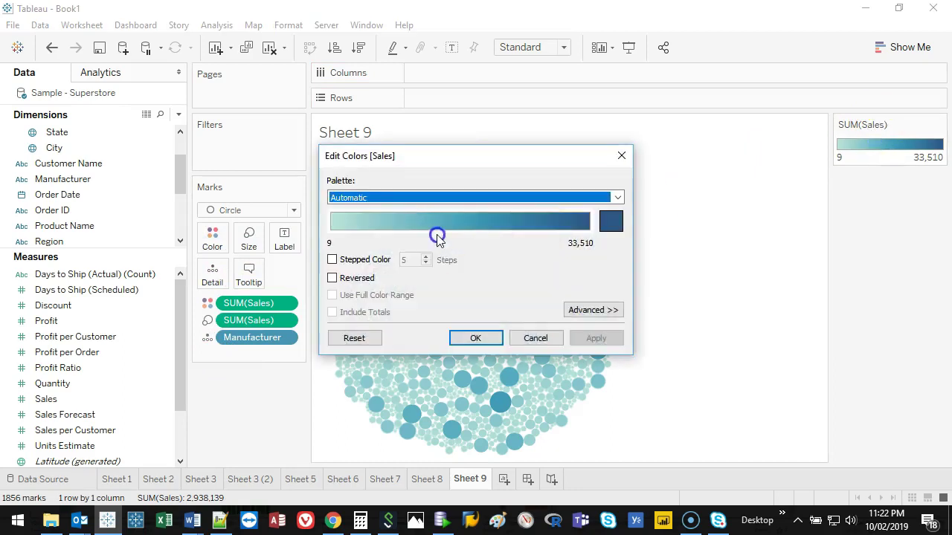
click(415, 198)
click(380, 412)
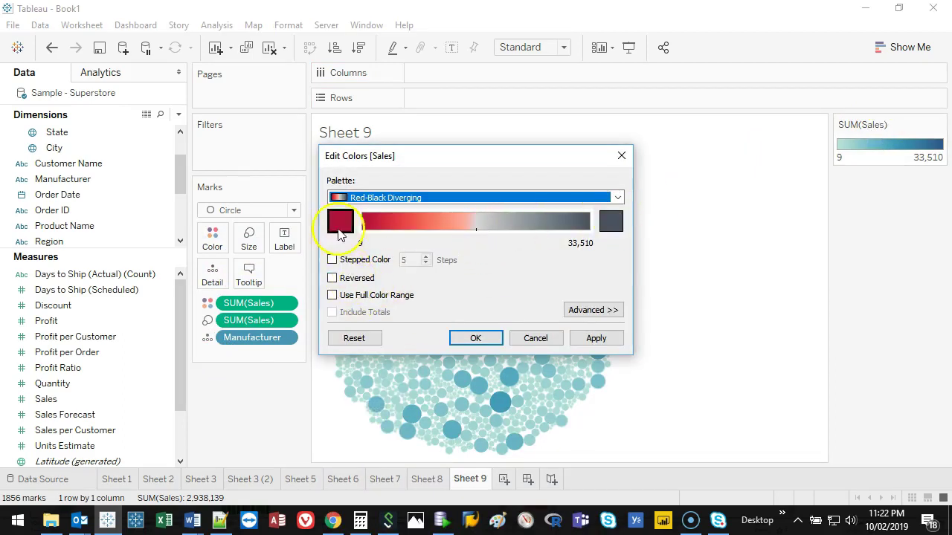
click(333, 278)
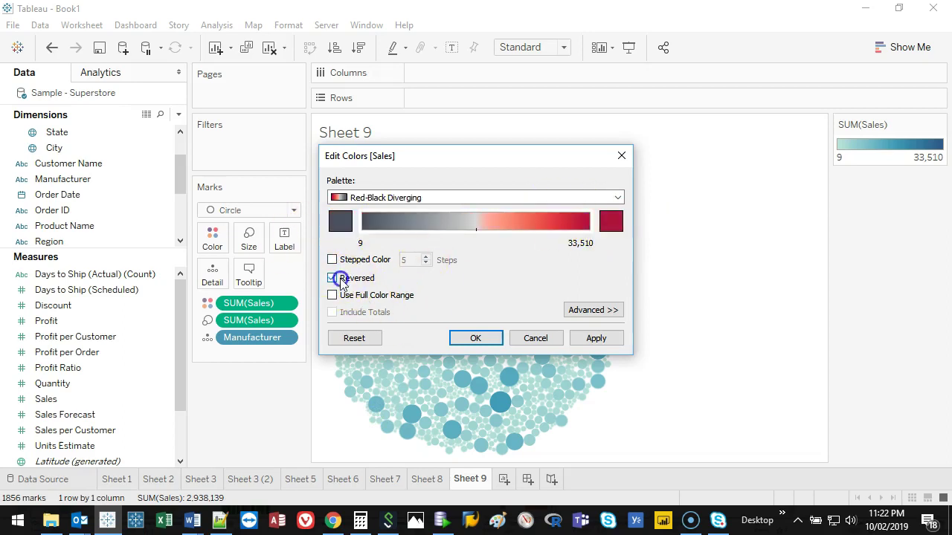
click(491, 340)
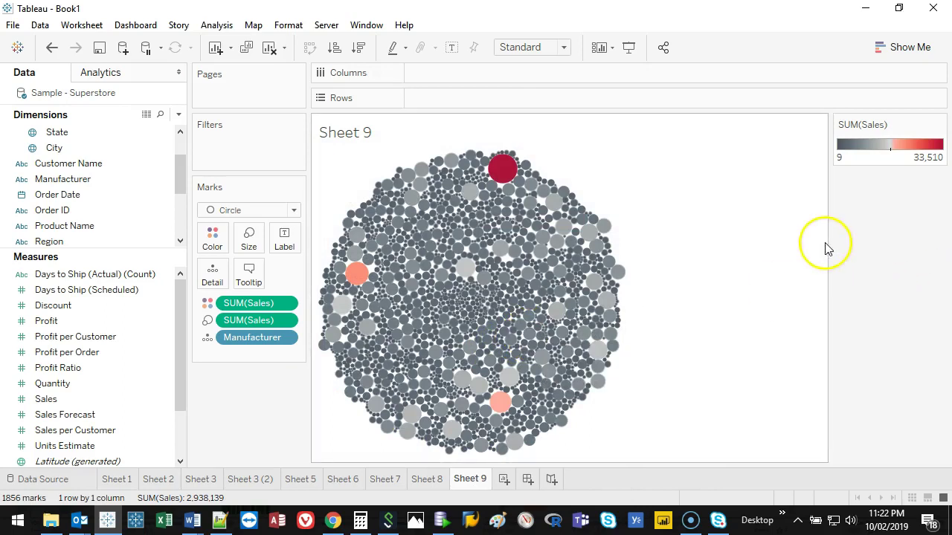
mouse_move(510, 171)
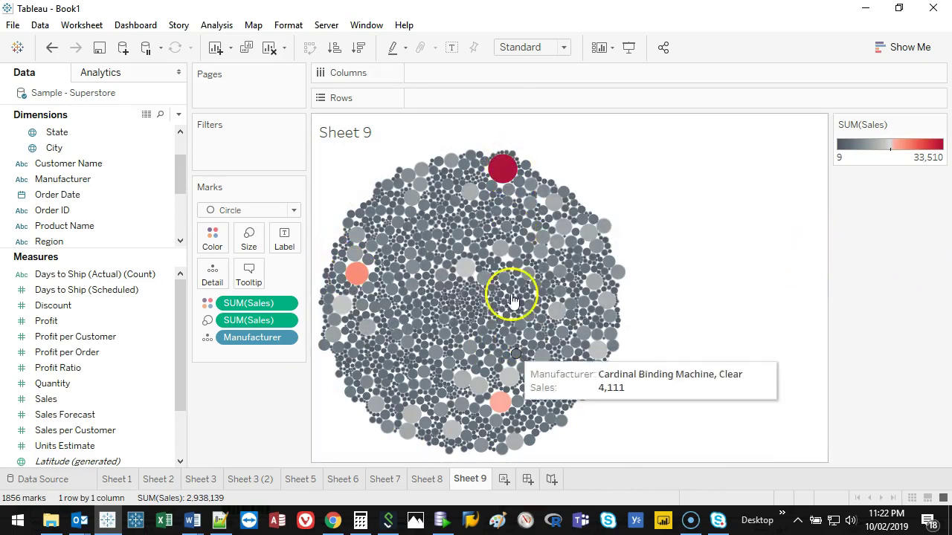
mouse_move(520, 301)
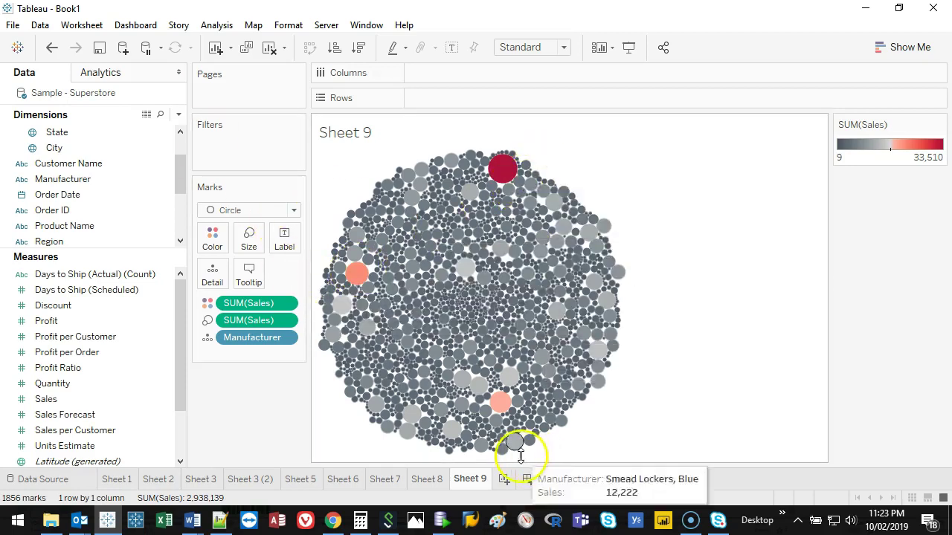
Exclude the three top-selling manufacturer bubbles: the top dark red, left red and bottom ones
click(487, 300)
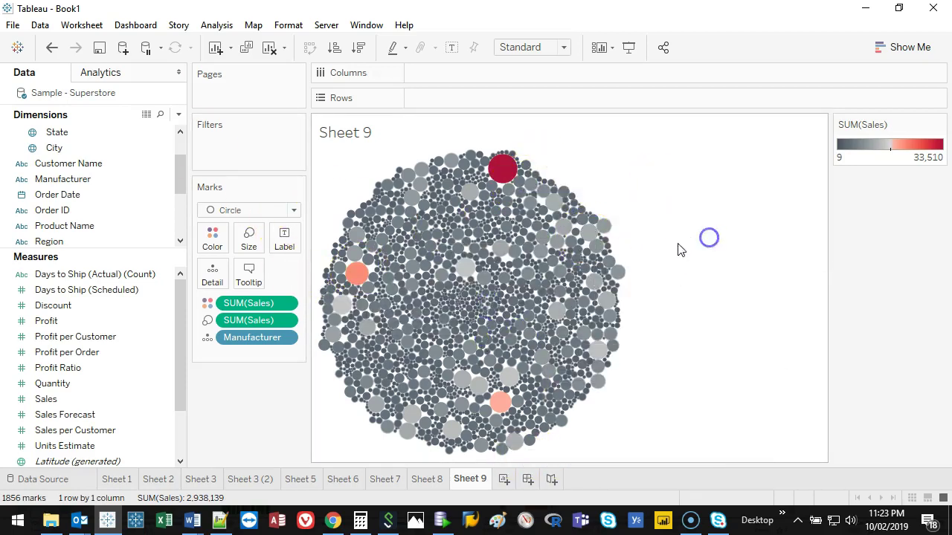
drag(615, 388, 708, 425)
click(499, 402)
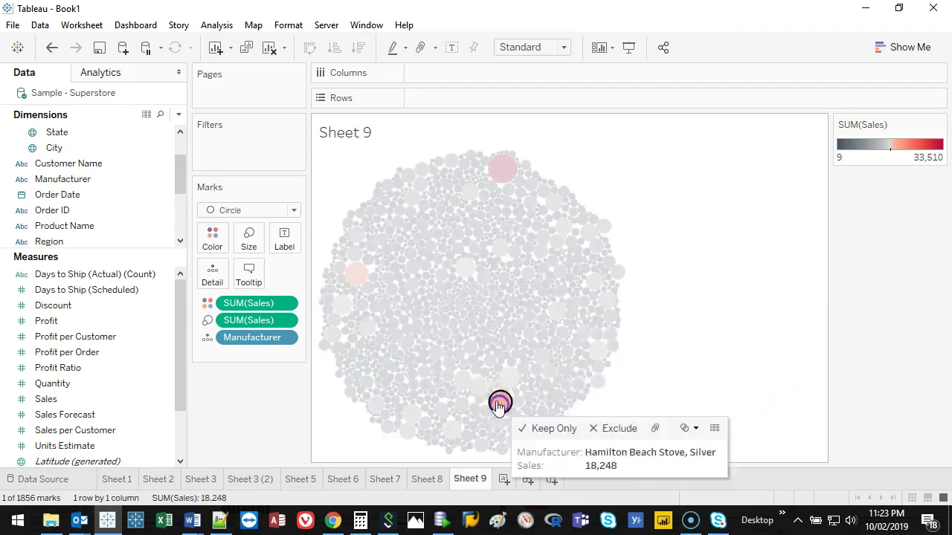
click(344, 278)
click(502, 167)
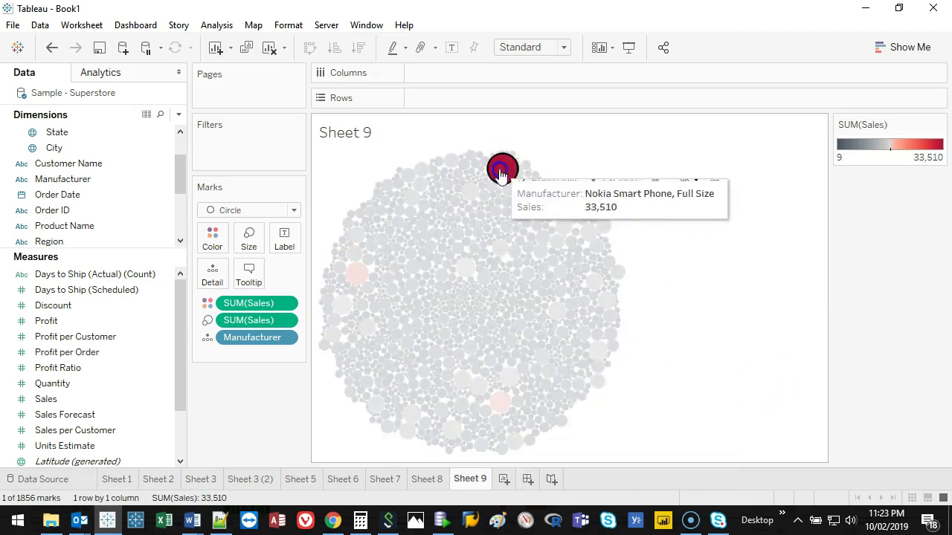
click(682, 136)
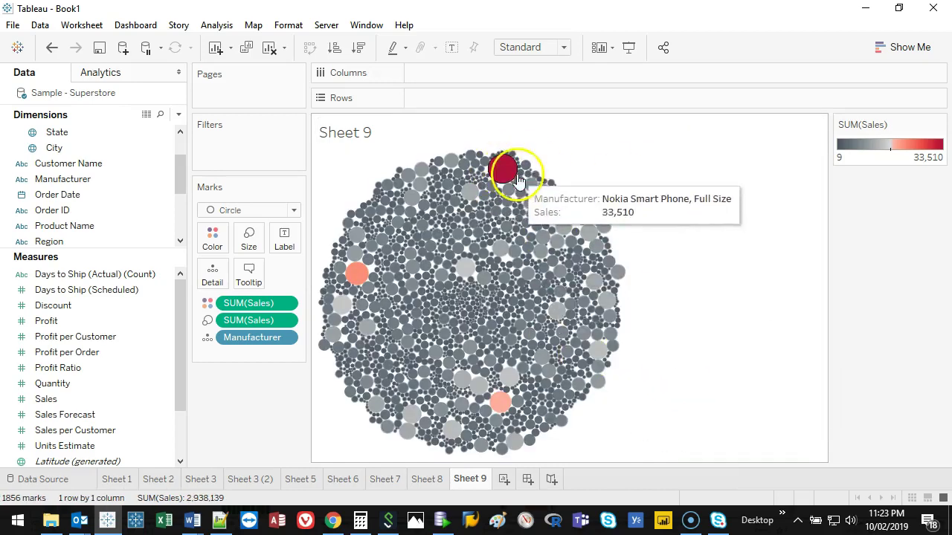
click(506, 173)
ctrl+click(357, 274)
ctrl+click(500, 403)
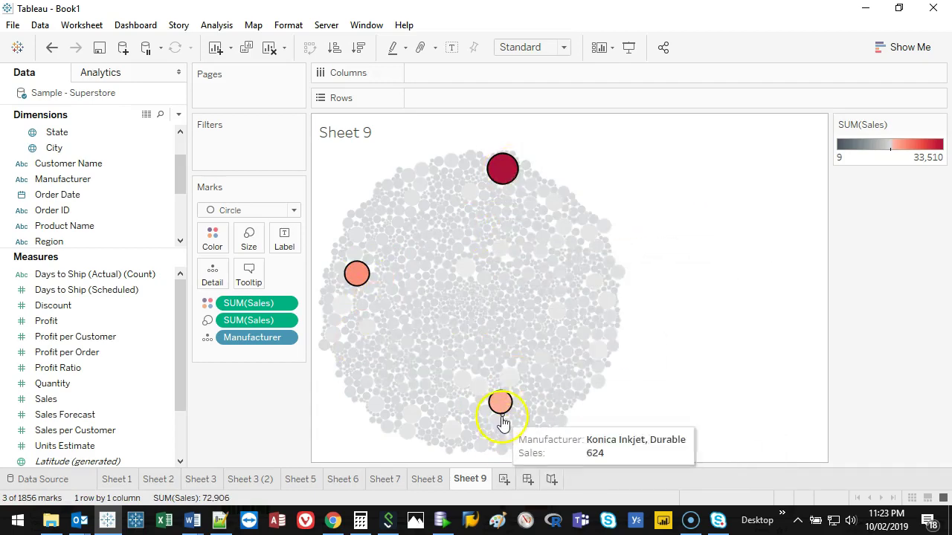
click(748, 191)
click(503, 167)
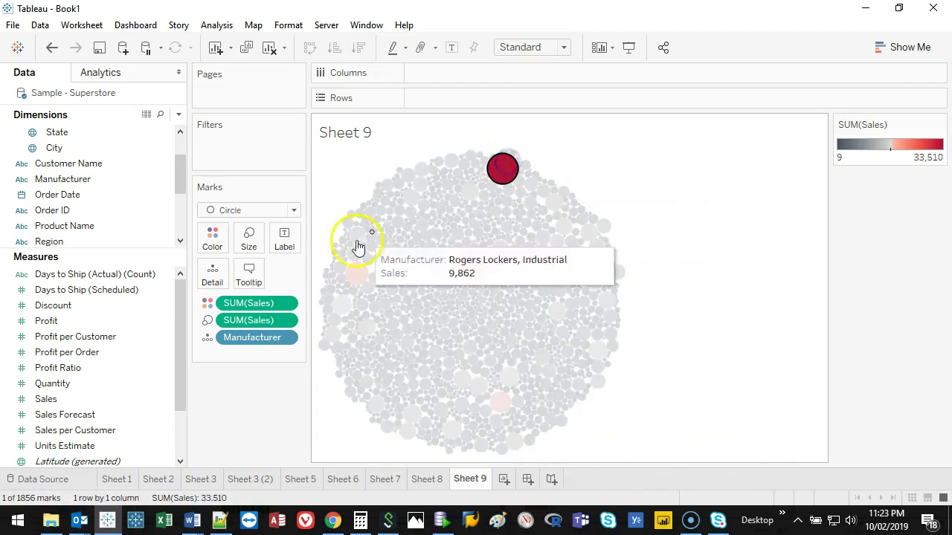
ctrl+click(355, 274)
ctrl+click(499, 402)
mouse_move(504, 173)
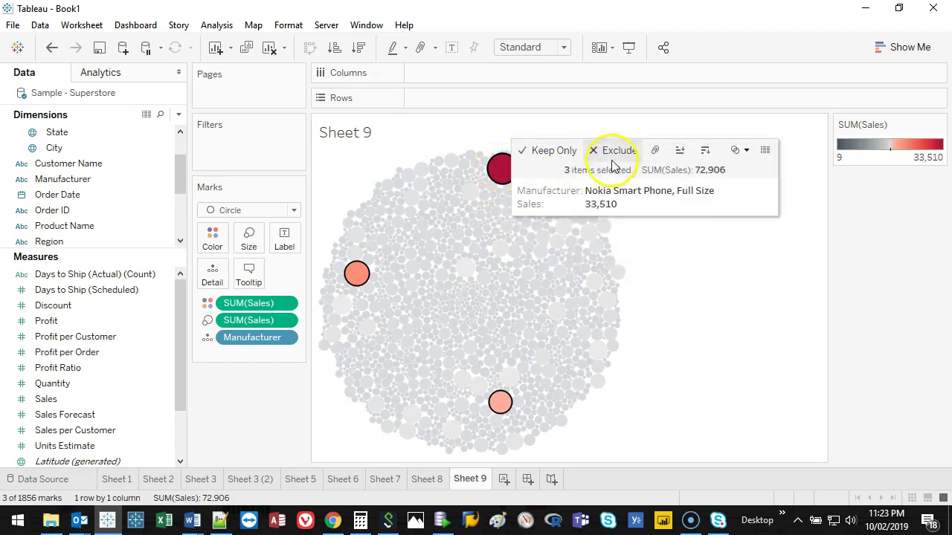
click(614, 150)
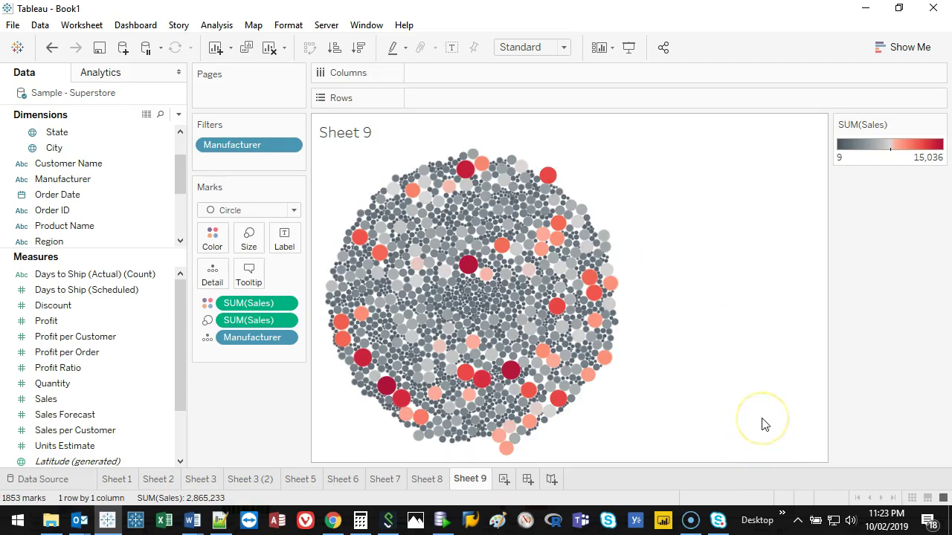
Exclude a second group of seven red manufacturer bubbles, leaving 1,846 marks
click(364, 359)
click(382, 391)
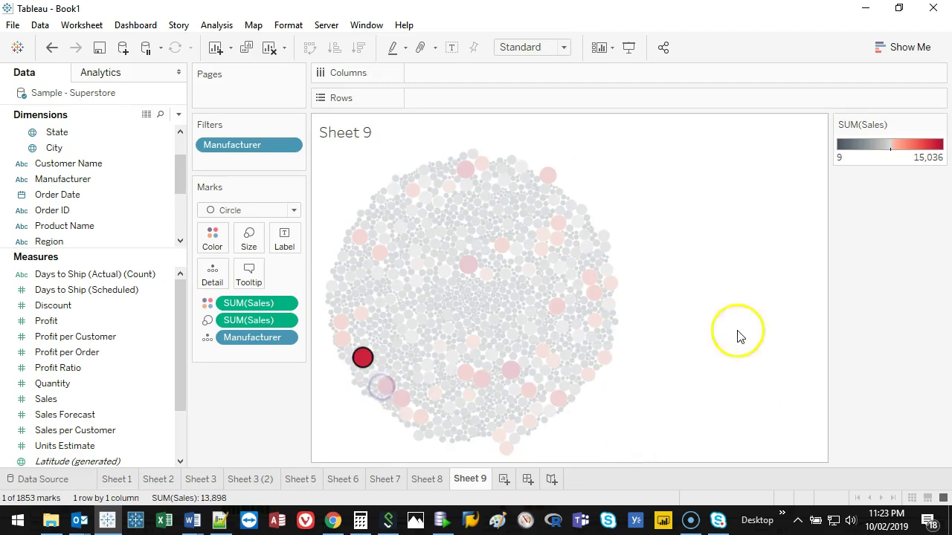
ctrl+click(469, 264)
ctrl+click(512, 369)
ctrl+click(482, 379)
ctrl+click(464, 373)
ctrl+click(398, 404)
ctrl+click(384, 388)
ctrl+click(386, 392)
ctrl+click(374, 394)
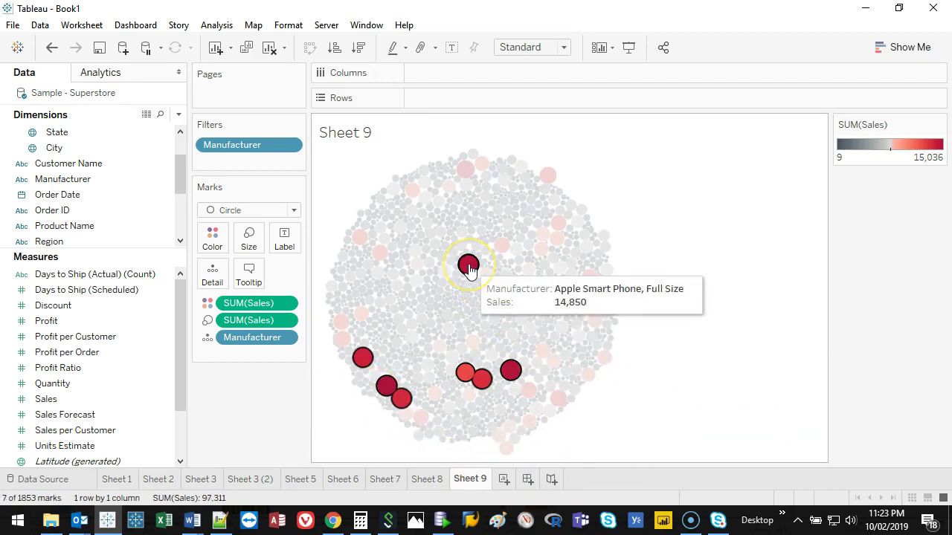
mouse_move(469, 266)
click(584, 250)
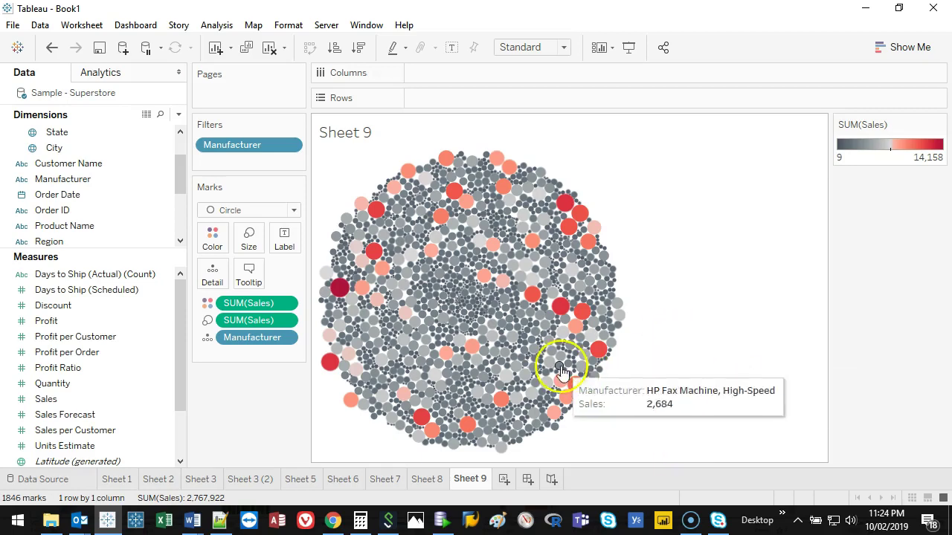
Swap Manufacturer for Sub-Category on Detail and Label, giving 17 named bubbles
drag(249, 146, 253, 372)
drag(252, 337, 254, 412)
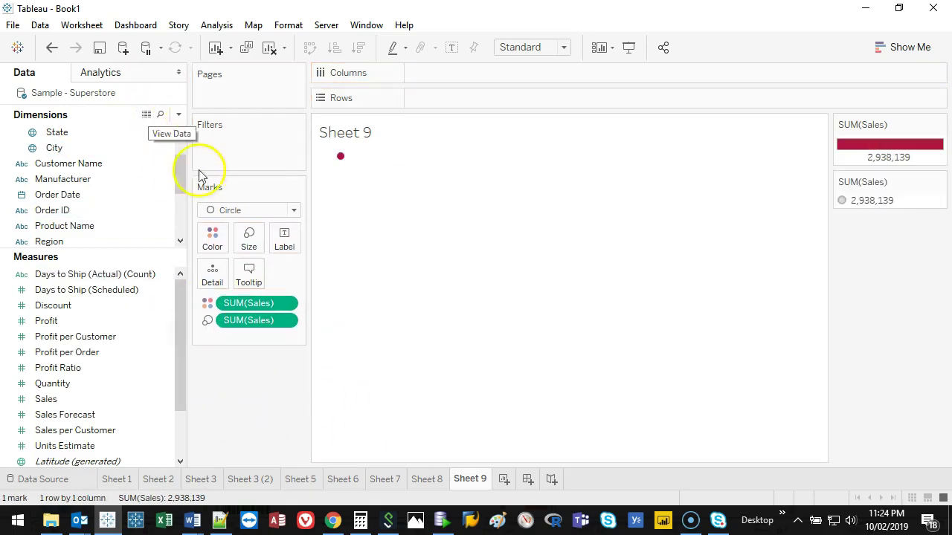
drag(179, 175, 167, 233)
drag(76, 213, 214, 273)
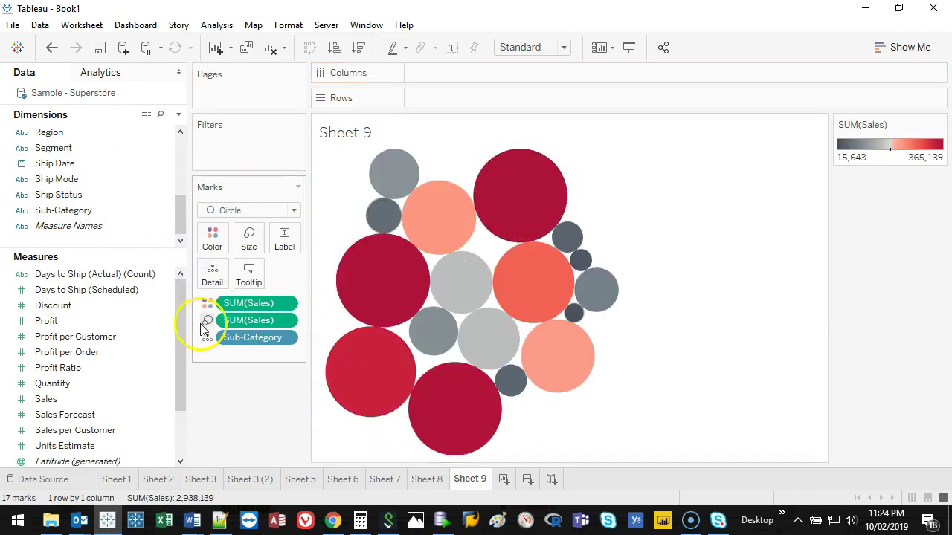
drag(232, 345, 240, 341)
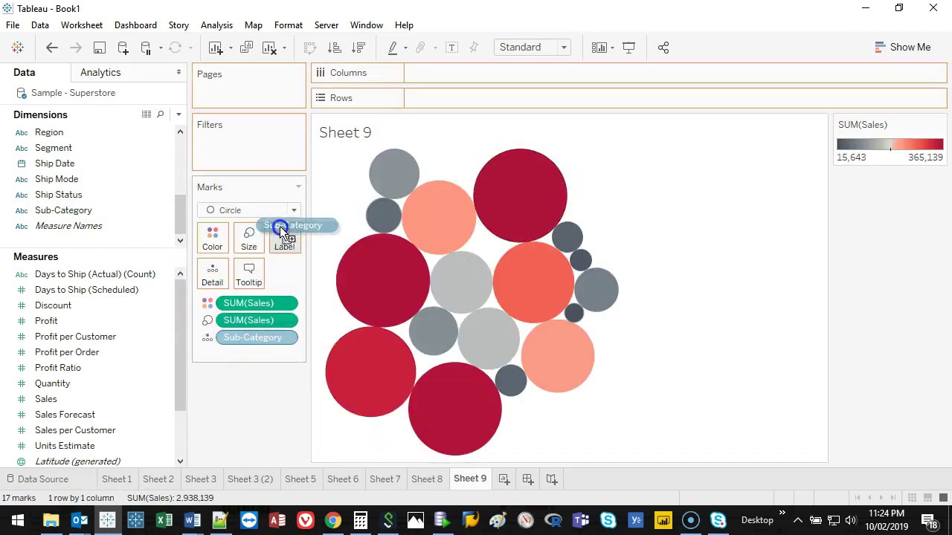
drag(284, 238, 284, 237)
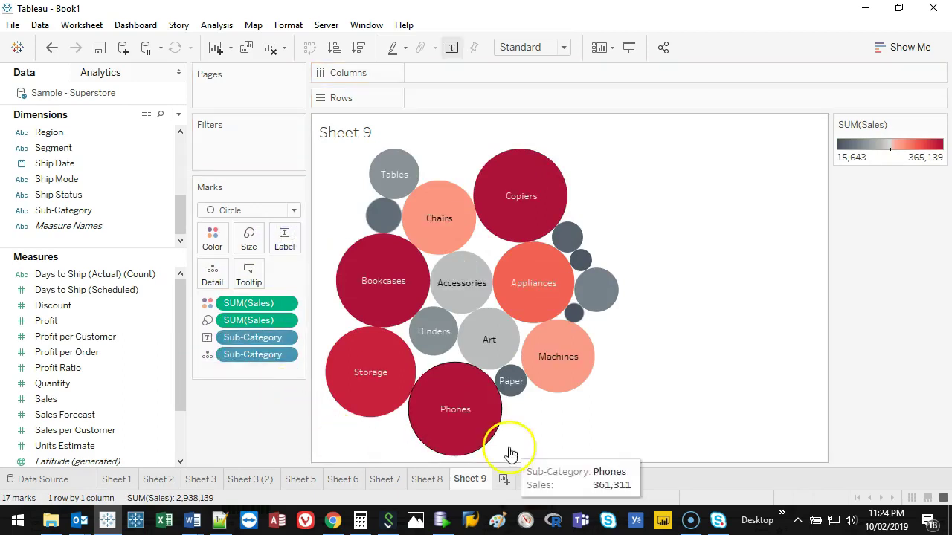
click(579, 259)
click(603, 251)
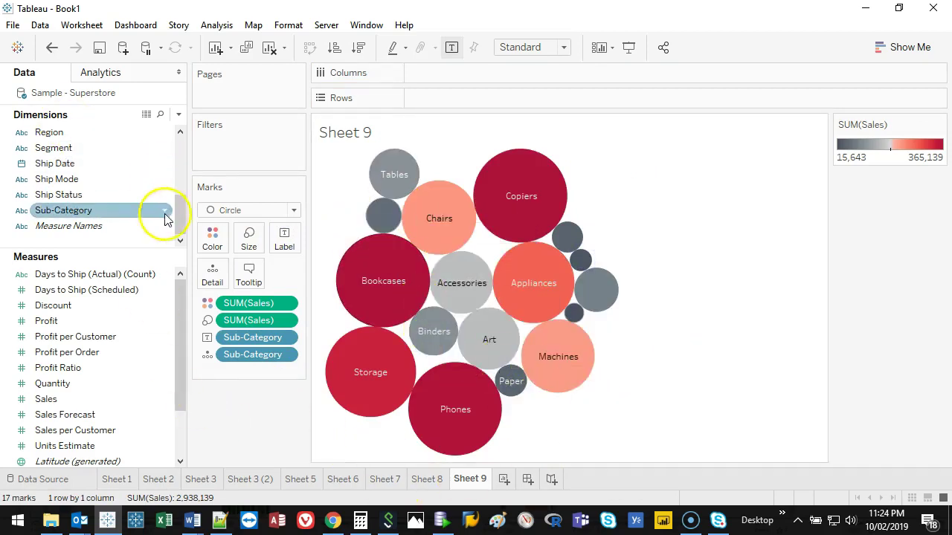
Put Category on Rows and Segment on Columns, and fit the chart to Entire View
drag(171, 219, 171, 132)
drag(92, 131, 471, 98)
drag(176, 152, 176, 186)
drag(117, 209, 487, 71)
click(538, 47)
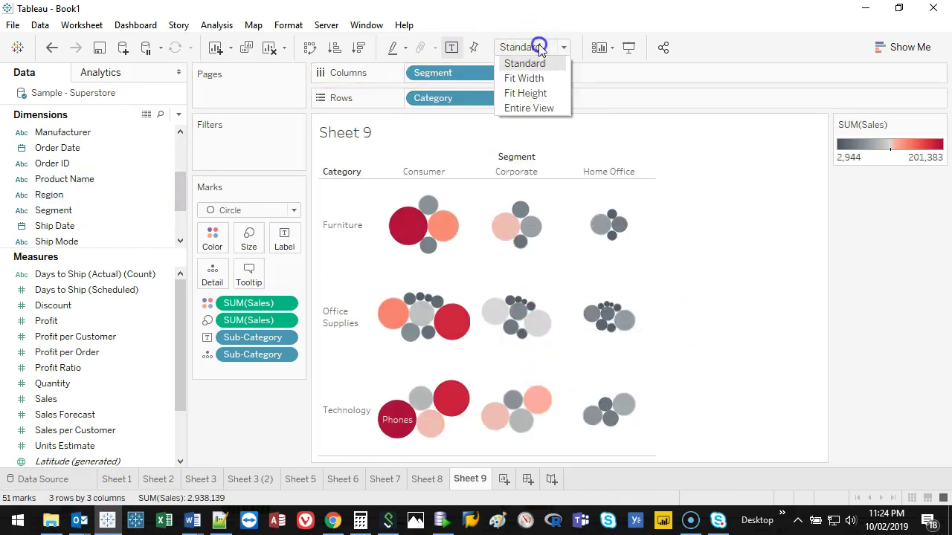
click(535, 113)
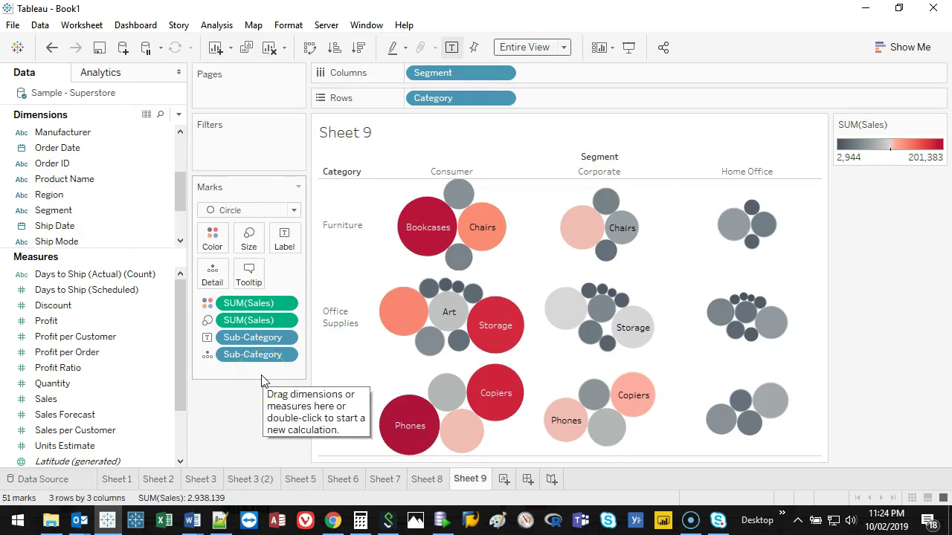
Inspect the grid by selecting Home Office, Consumer and Technology bubbles such as Phones and Copiers
click(746, 172)
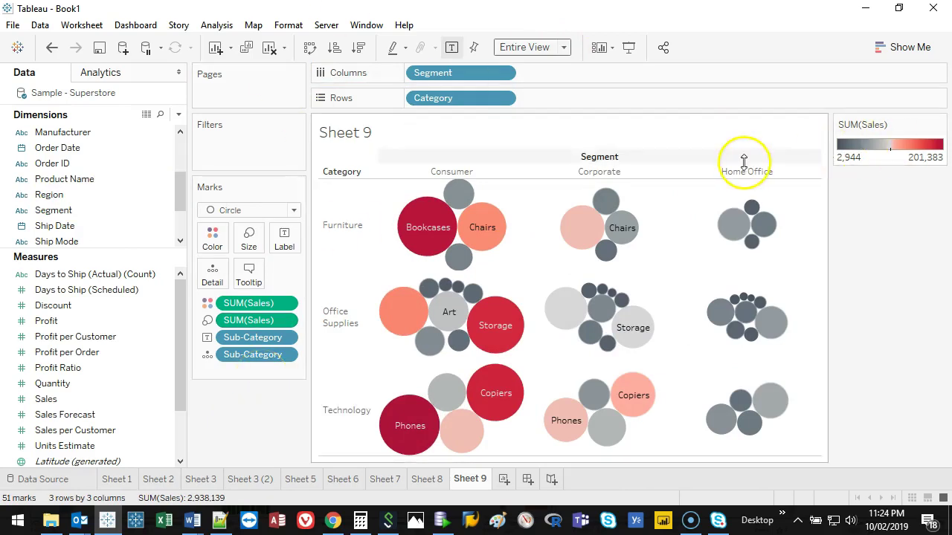
click(684, 316)
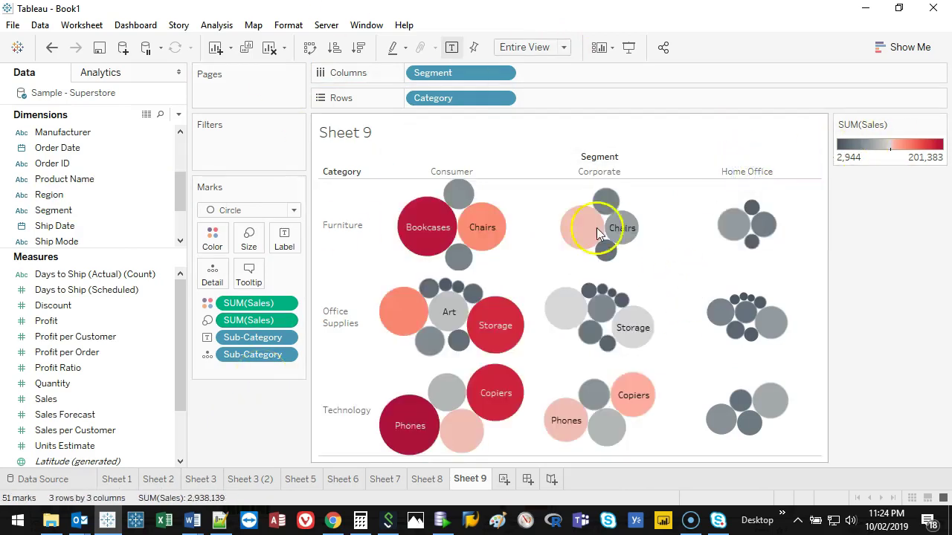
click(436, 173)
click(430, 173)
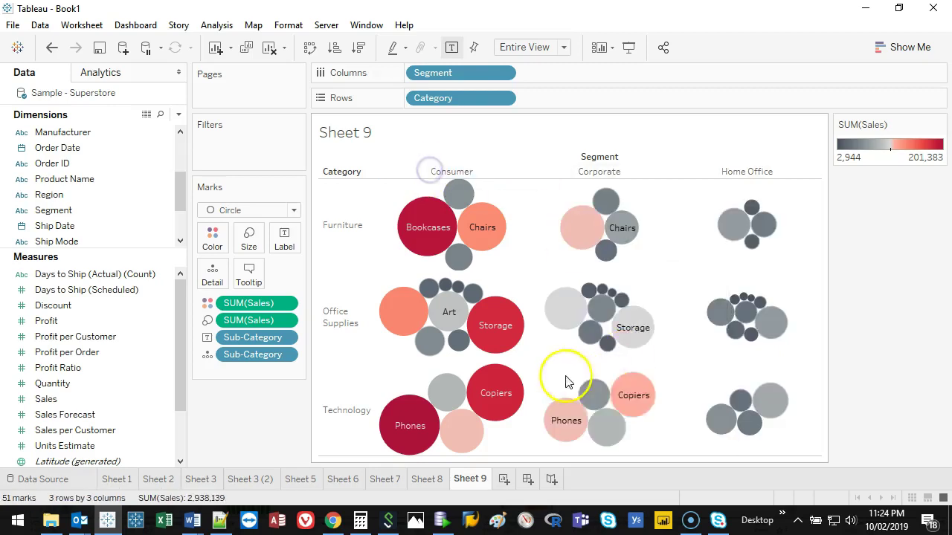
click(426, 229)
ctrl+click(497, 347)
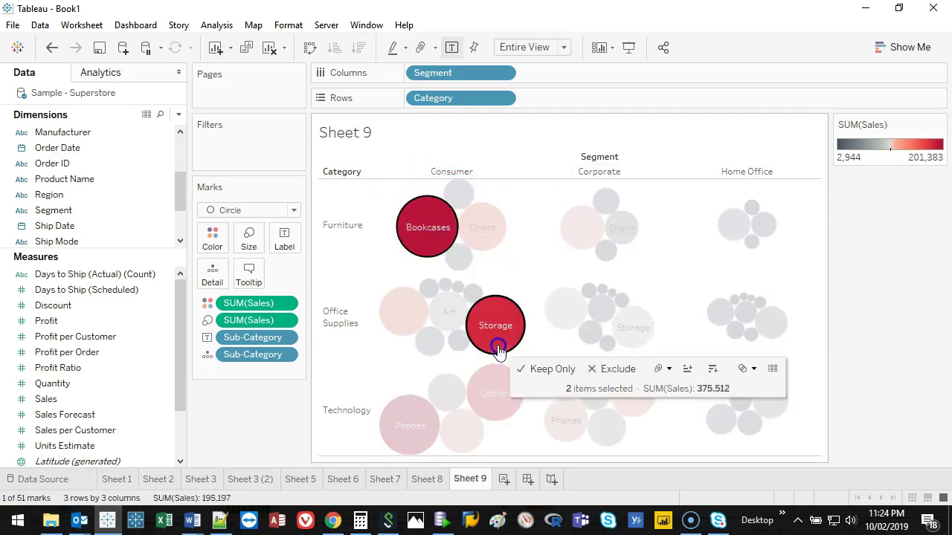
ctrl+click(497, 389)
ctrl+click(410, 418)
click(906, 316)
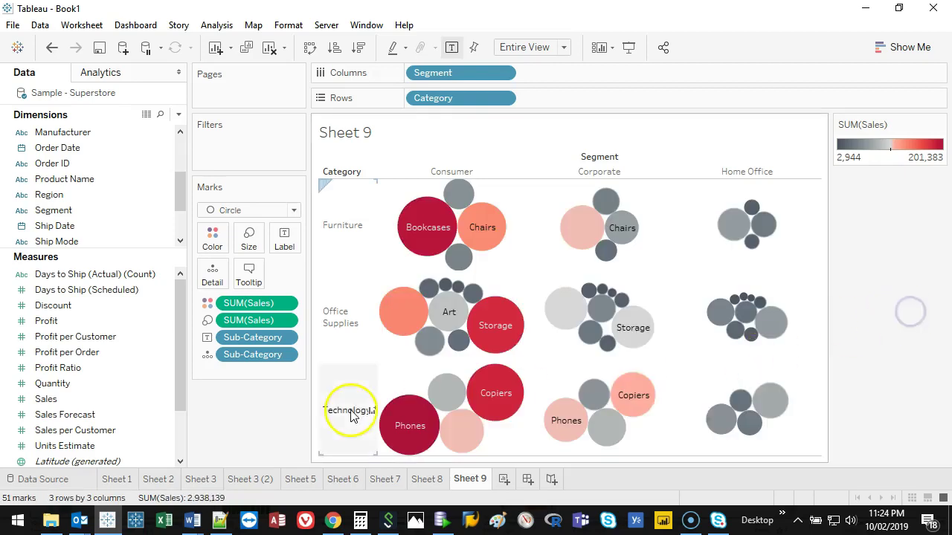
click(327, 415)
click(418, 441)
ctrl+click(502, 415)
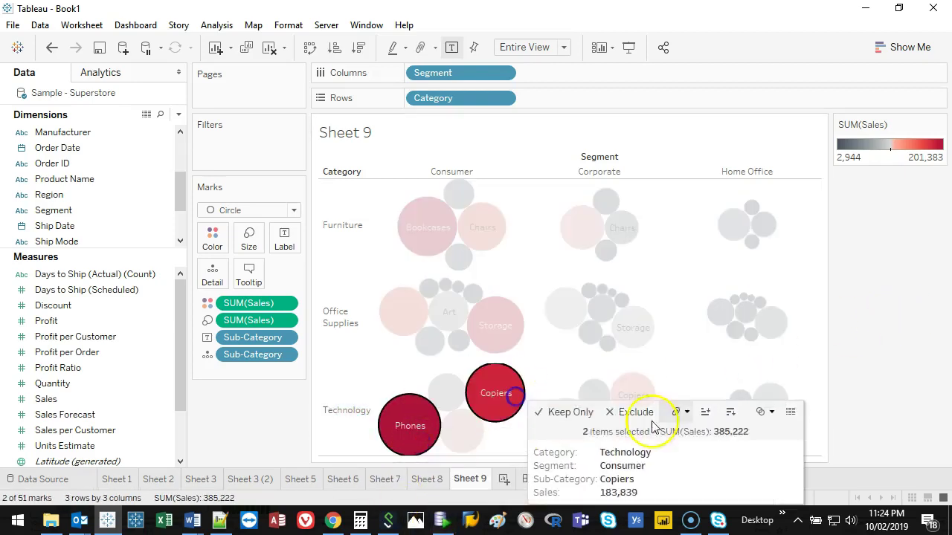
click(537, 386)
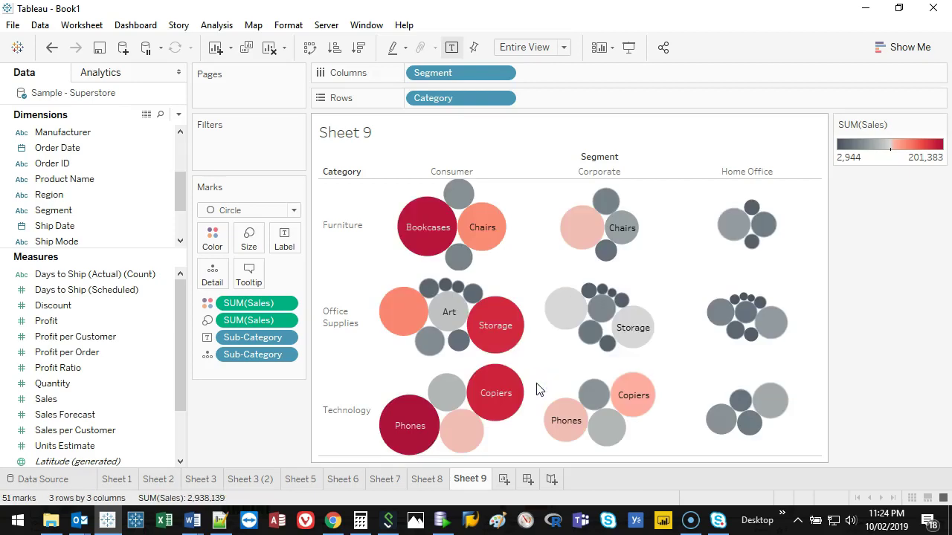